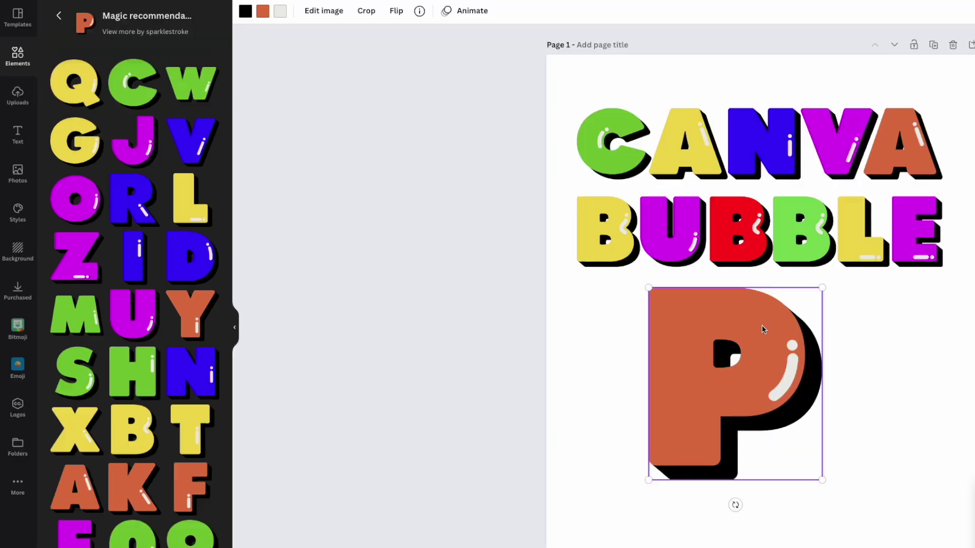
- Recolour the orange fill of the large letter P on page 1 to light blue
{"action": "left_click", "coordinate": [263, 12]}
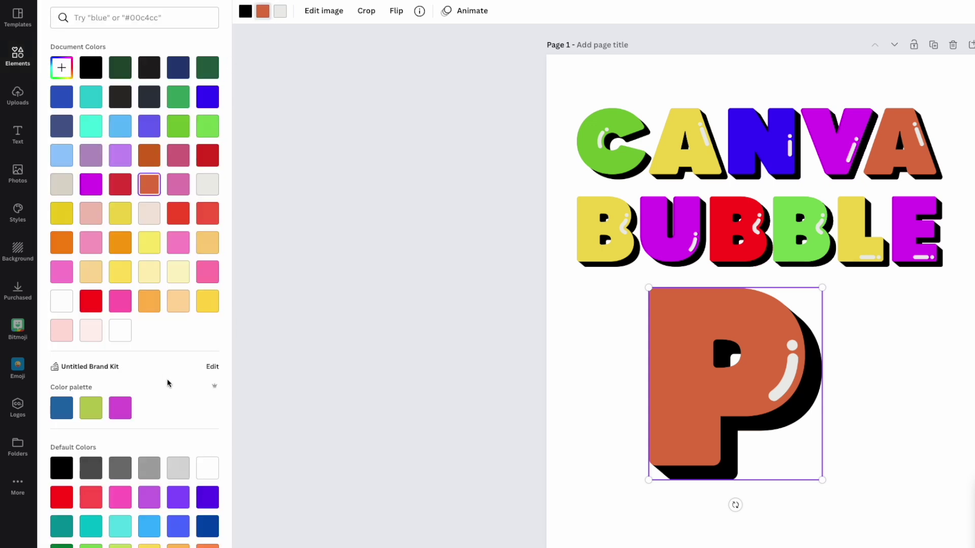
{"action": "left_click", "coordinate": [62, 498]}
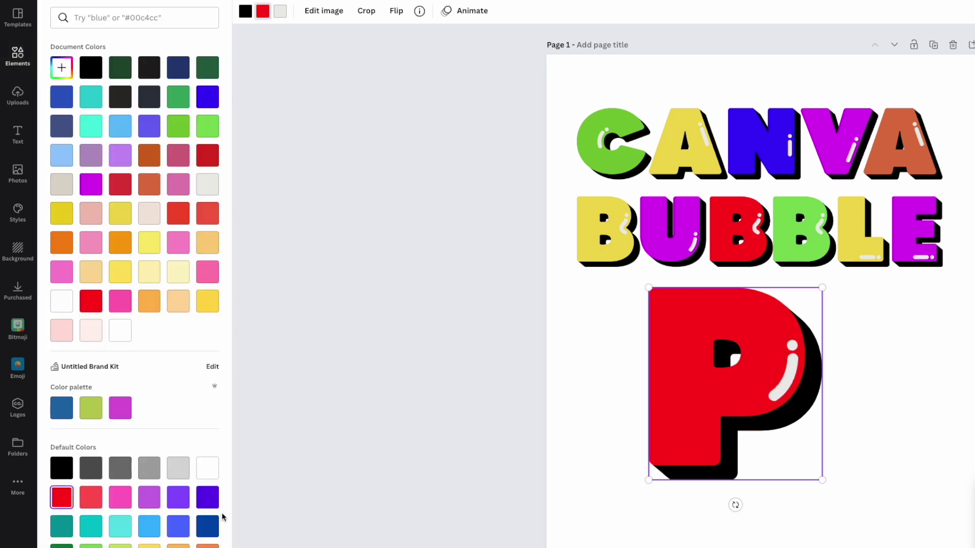
{"action": "left_click", "coordinate": [208, 498]}
{"action": "left_click", "coordinate": [149, 526]}
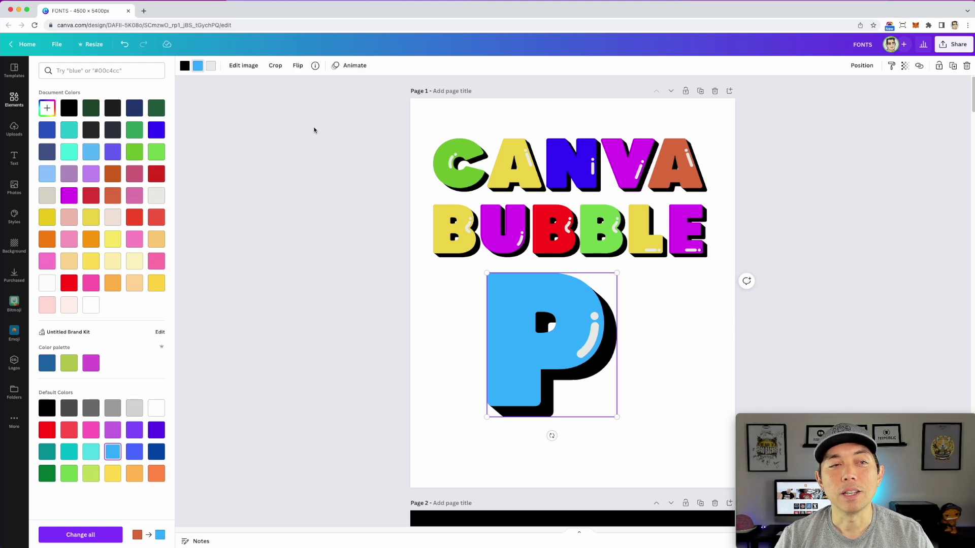
- Search the elements library for "bubble style letter"
{"action": "left_click", "coordinate": [21, 101]}
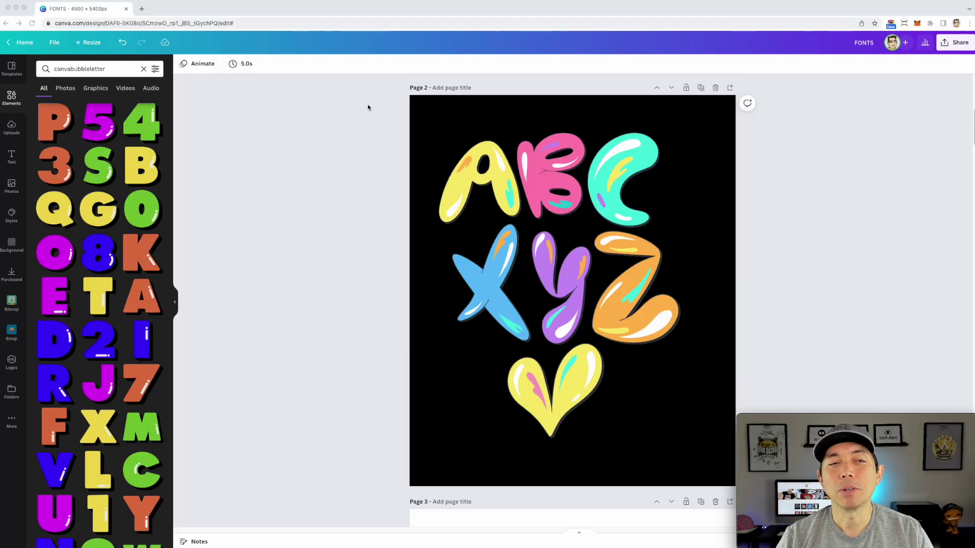
{"action": "left_click", "coordinate": [82, 69]}
{"action": "double_click", "coordinate": [82, 69]}
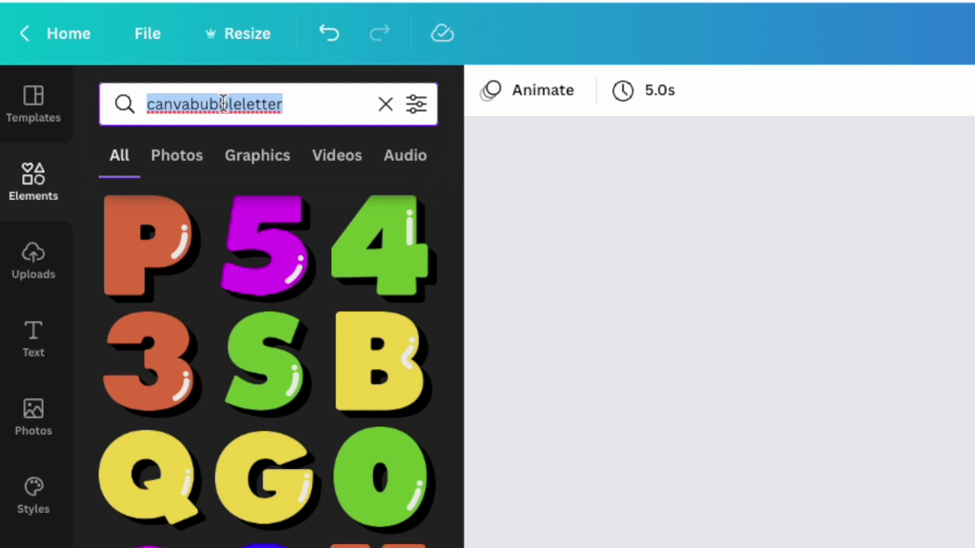
{"action": "type", "text": "bubble style letter"}
{"action": "key", "text": "Return"}
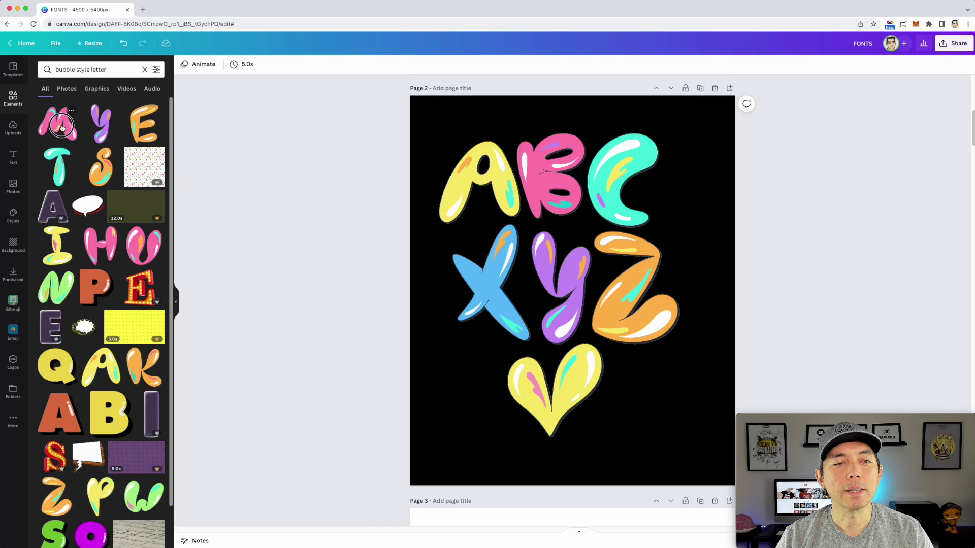
- Add the pink bubble letter M to page 2 and browse its full set of Magic Recommendations
{"action": "left_click", "coordinate": [61, 128]}
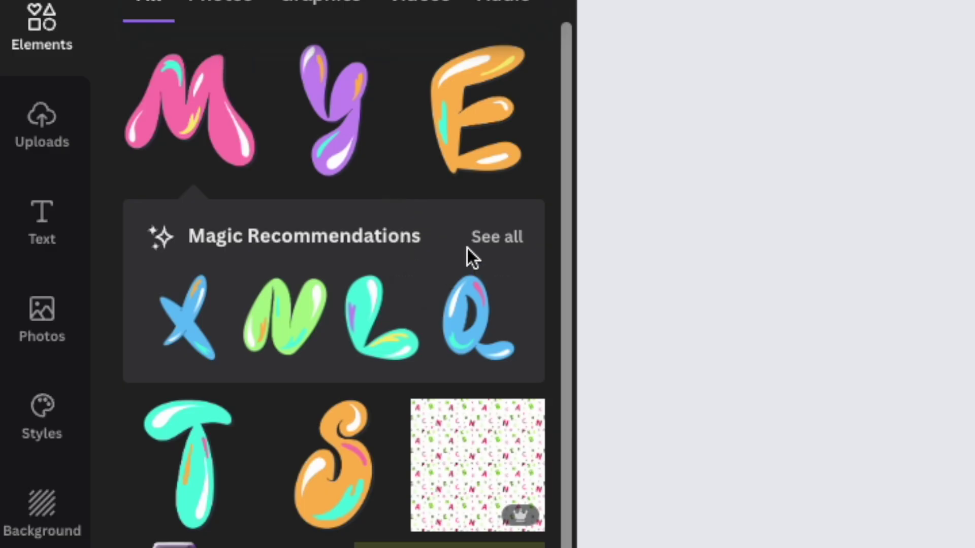
{"action": "left_click", "coordinate": [506, 240]}
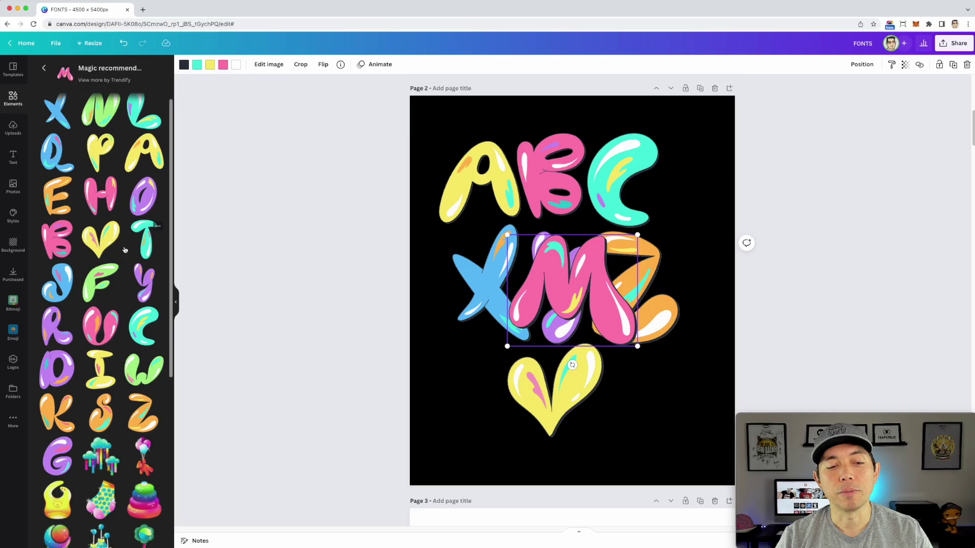
{"action": "scroll", "coordinate": [411, 528], "scroll_direction": "down", "scroll_amount": 10}
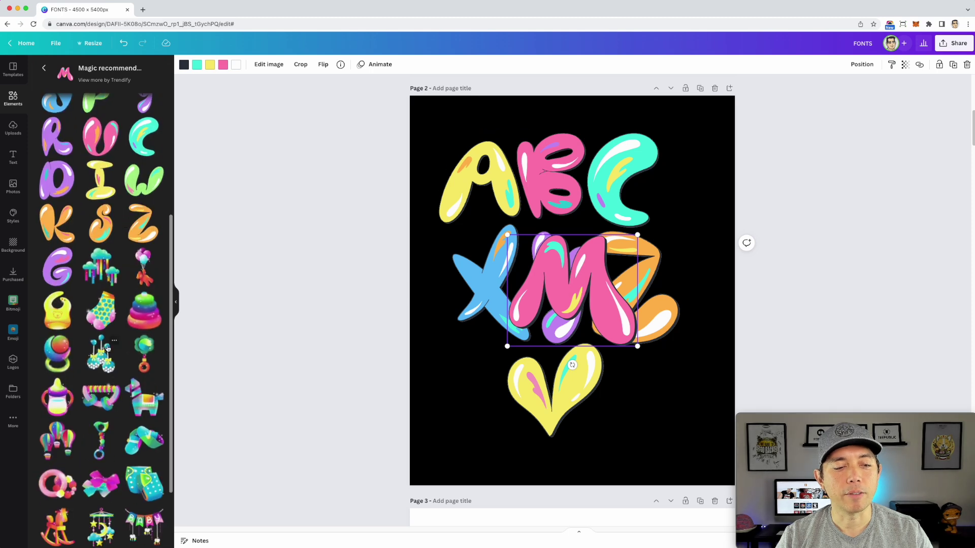
{"action": "scroll", "coordinate": [124, 250], "scroll_direction": "down", "scroll_amount": 2}
{"action": "scroll", "coordinate": [105, 252], "scroll_direction": "up", "scroll_amount": 6}
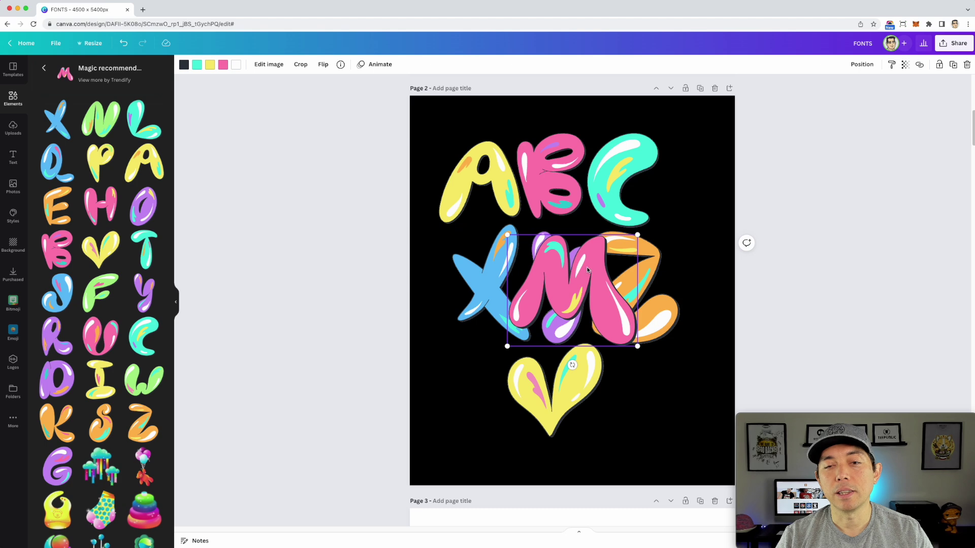
- Move the pink M off the XYZ row into the empty space beside the yellow heart
{"action": "left_click_drag", "start_coordinate": [584, 283], "coordinate": [516, 334]}
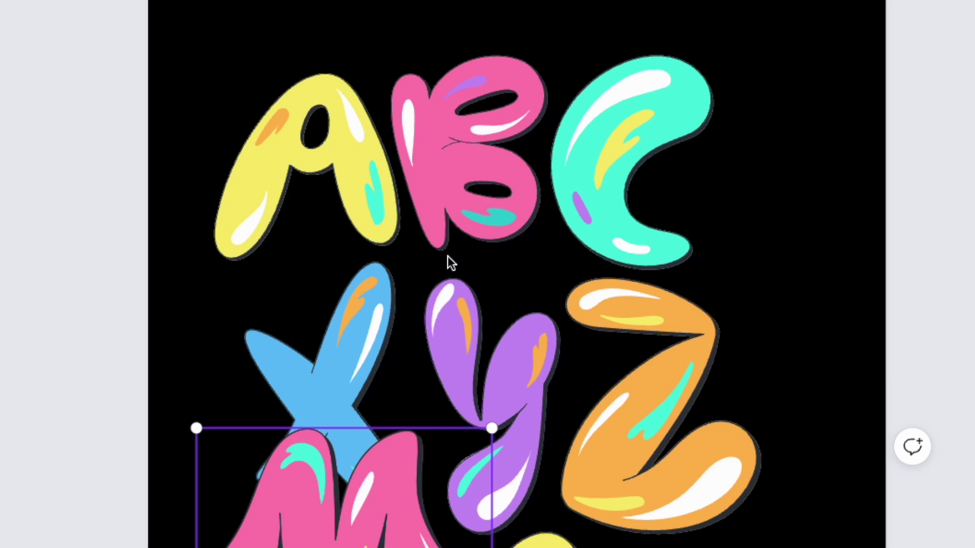
{"action": "left_click_drag", "start_coordinate": [360, 504], "coordinate": [642, 546]}
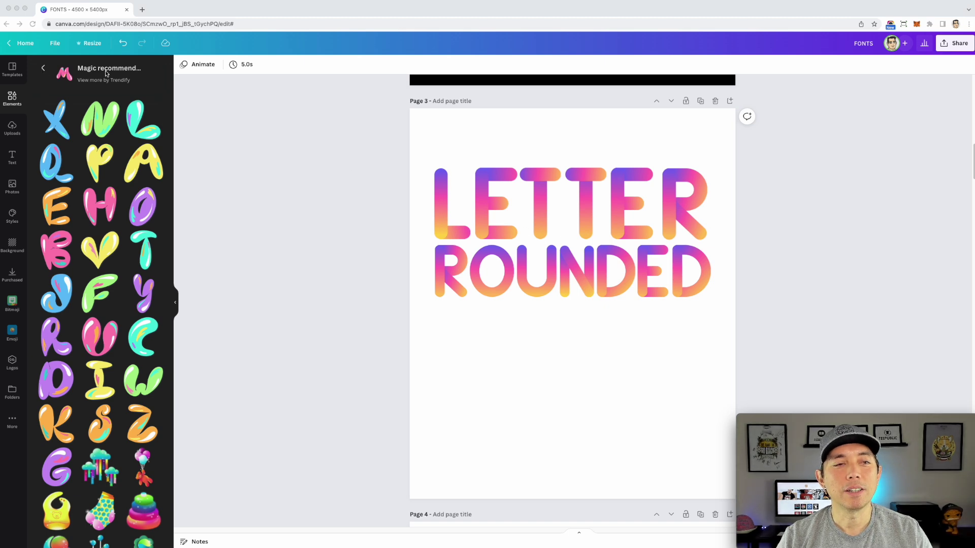
- Return to the element search and look for "letter rounded"
{"action": "left_click", "coordinate": [43, 72]}
{"action": "left_click", "coordinate": [42, 71]}
{"action": "left_click", "coordinate": [64, 70]}
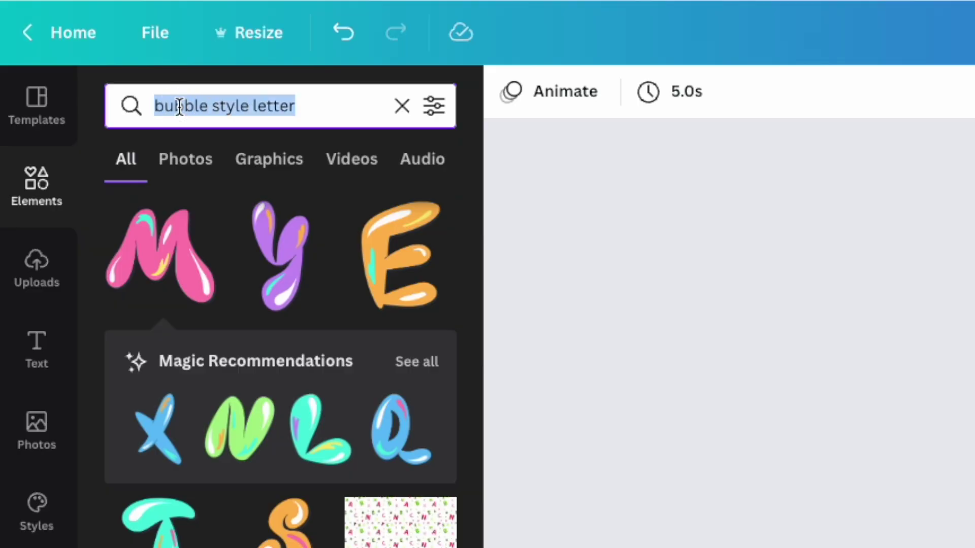
{"action": "type", "text": "l"}
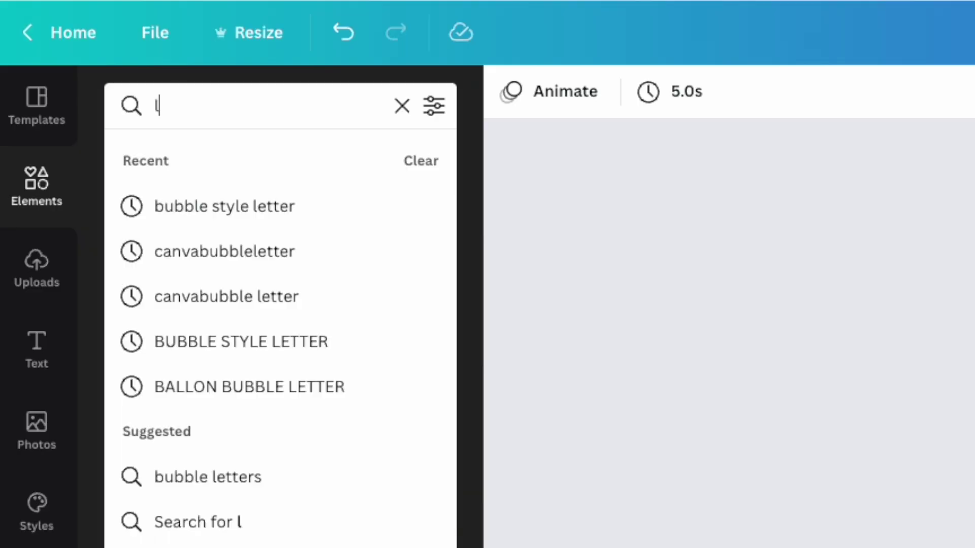
{"action": "type", "text": "etter rounded"}
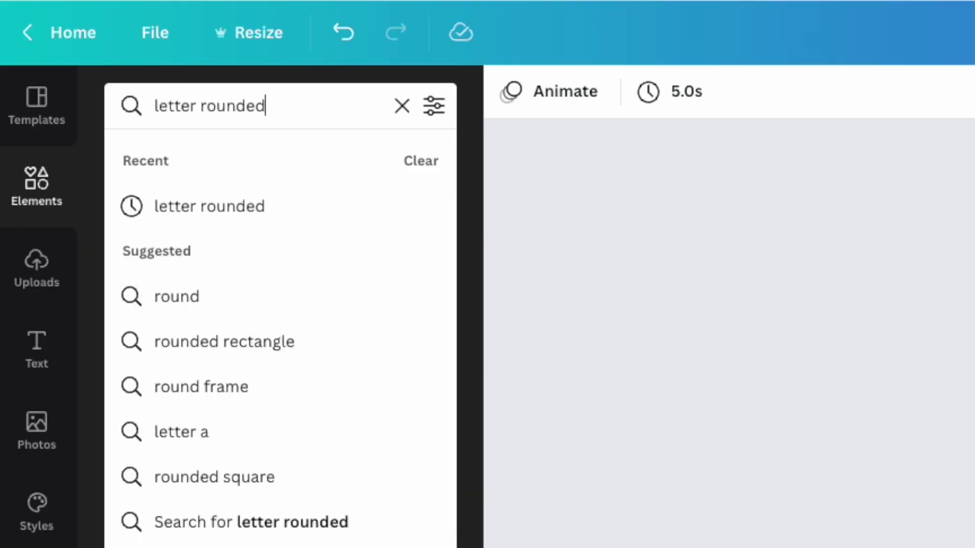
{"action": "key", "text": "Return"}
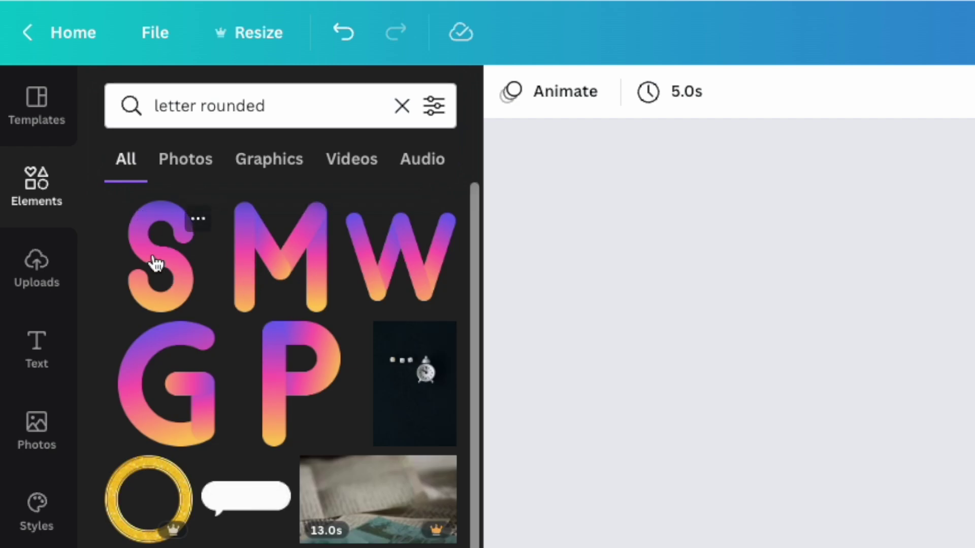
- Add the gradient letter M to page 3, list all its recommended matches, and move it lower on the page
{"action": "left_click", "coordinate": [302, 273]}
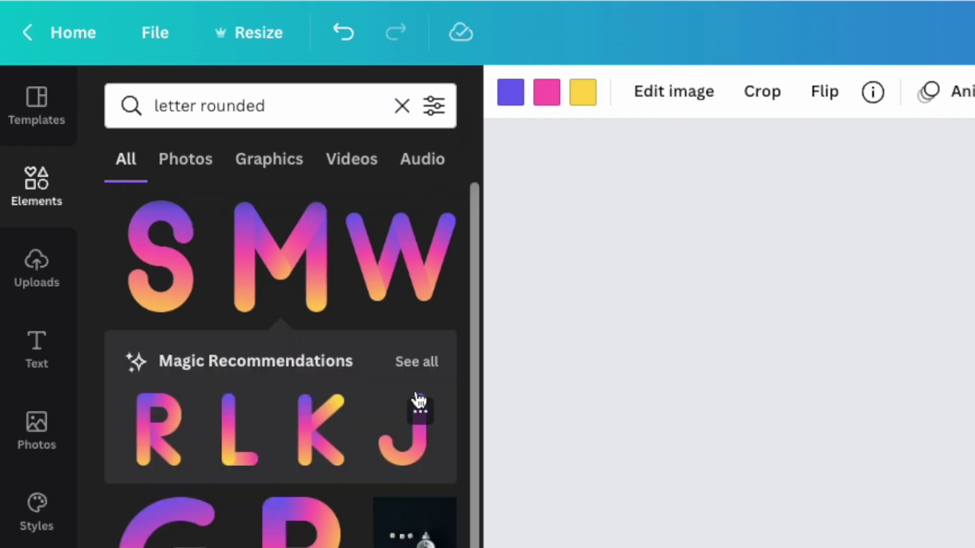
{"action": "left_click", "coordinate": [414, 364]}
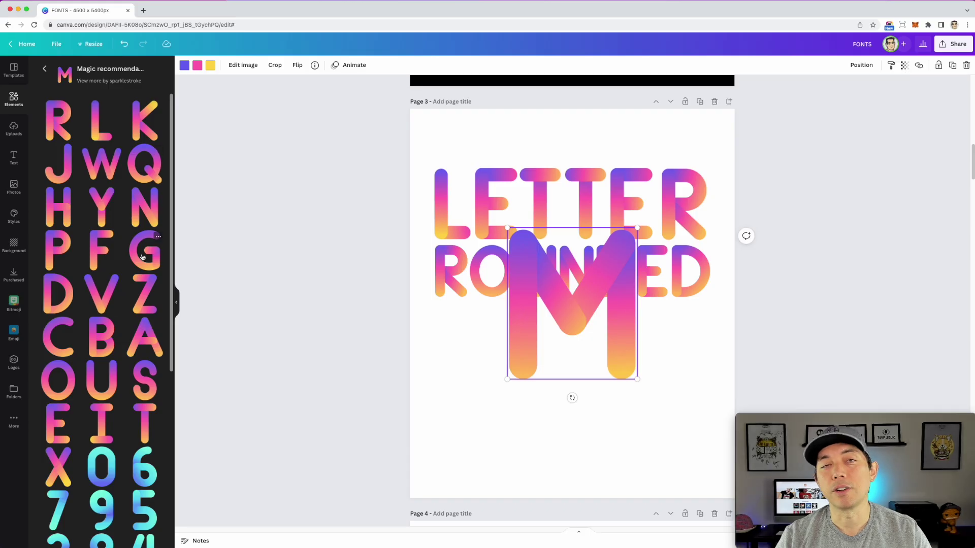
{"action": "left_click_drag", "start_coordinate": [586, 302], "coordinate": [586, 346]}
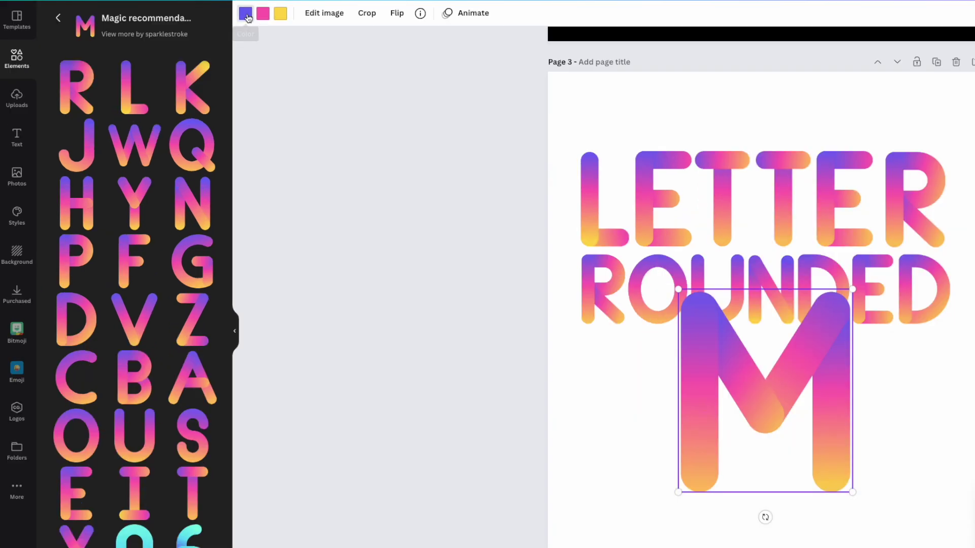
- Try several colours for the purple part of the M's gradient and settle on navy blue
{"action": "left_click", "coordinate": [187, 68]}
{"action": "left_click", "coordinate": [89, 132]}
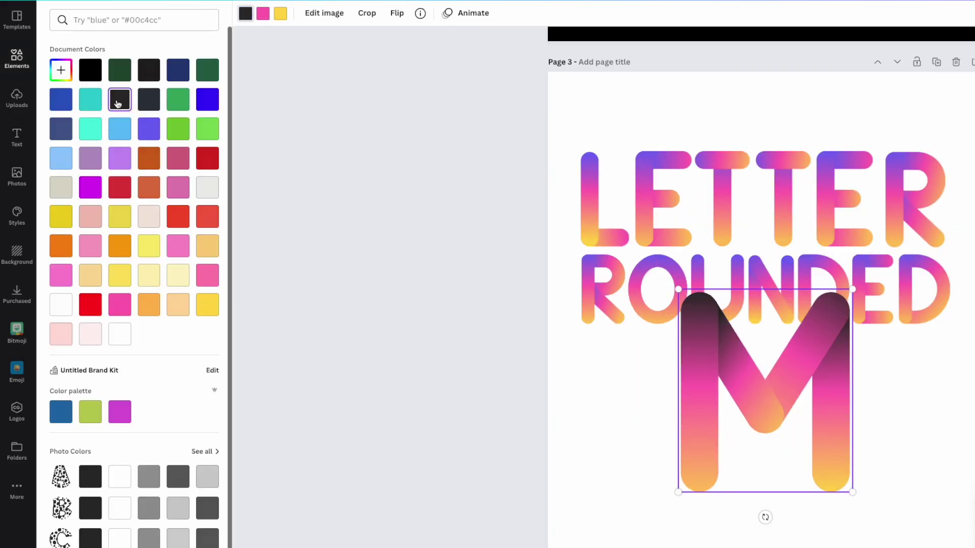
{"action": "left_click", "coordinate": [179, 158]}
{"action": "left_click", "coordinate": [205, 158]}
{"action": "left_click", "coordinate": [206, 217]}
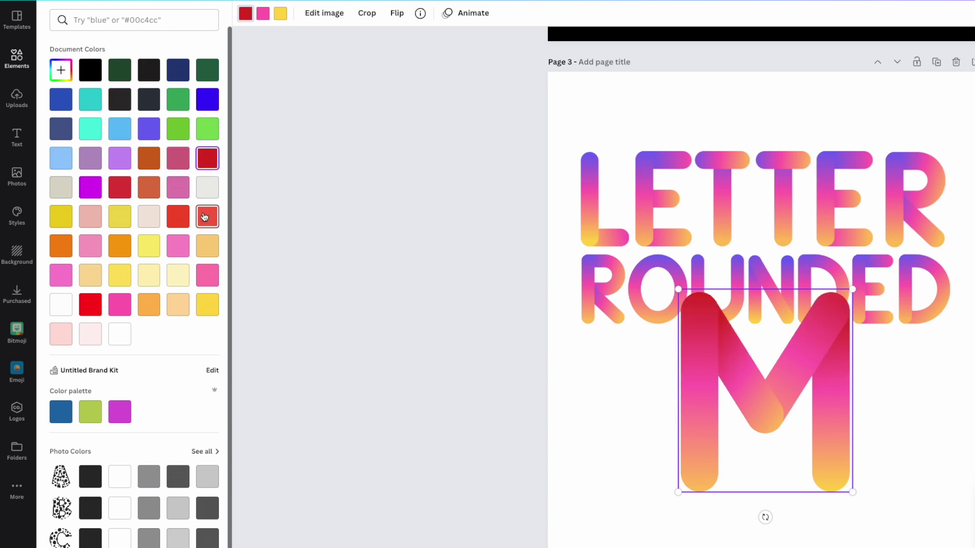
{"action": "left_click", "coordinate": [59, 246]}
{"action": "left_click", "coordinate": [59, 274]}
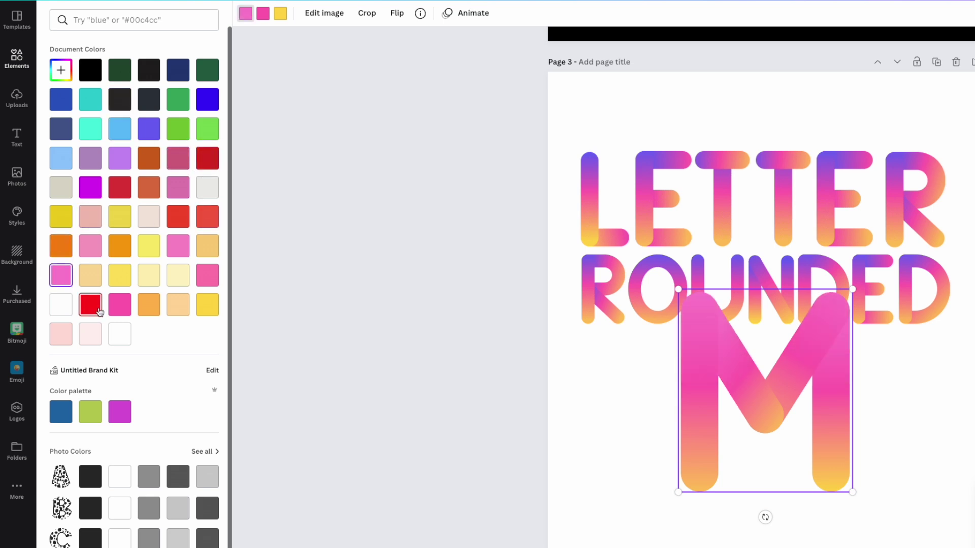
{"action": "left_click", "coordinate": [116, 314]}
{"action": "left_click", "coordinate": [69, 496]}
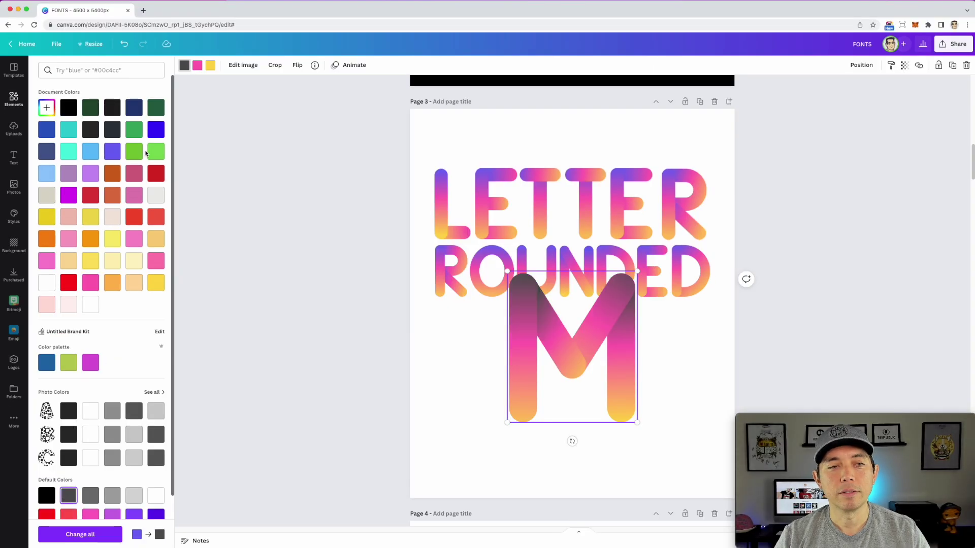
{"action": "left_click", "coordinate": [134, 107]}
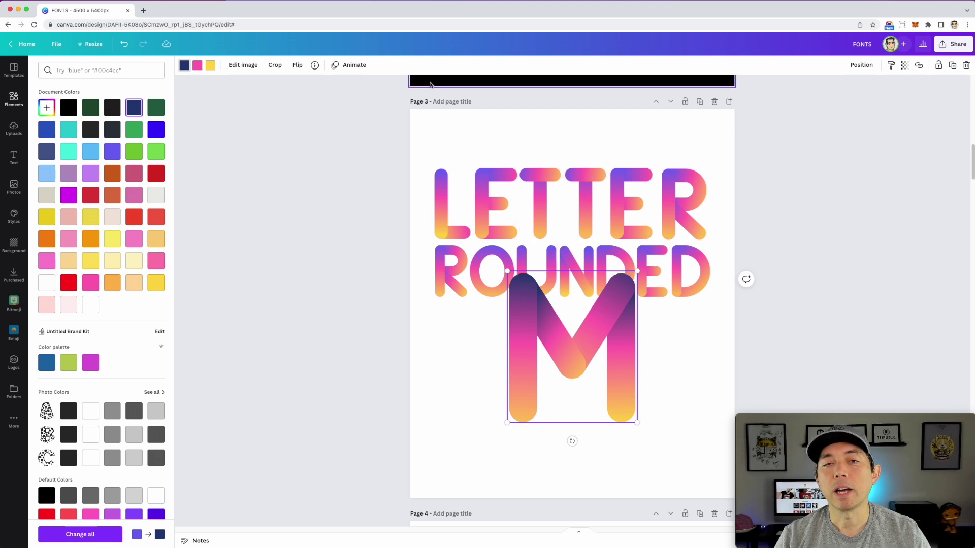
- Set the background of page 3 to black
{"action": "key", "text": "Escape"}
{"action": "left_click", "coordinate": [433, 130]}
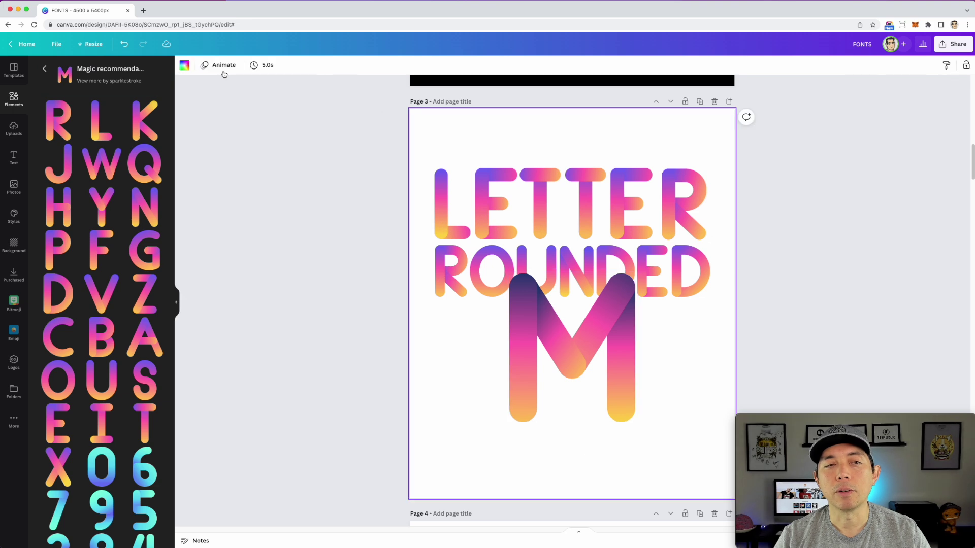
{"action": "left_click", "coordinate": [184, 65]}
{"action": "left_click", "coordinate": [69, 107]}
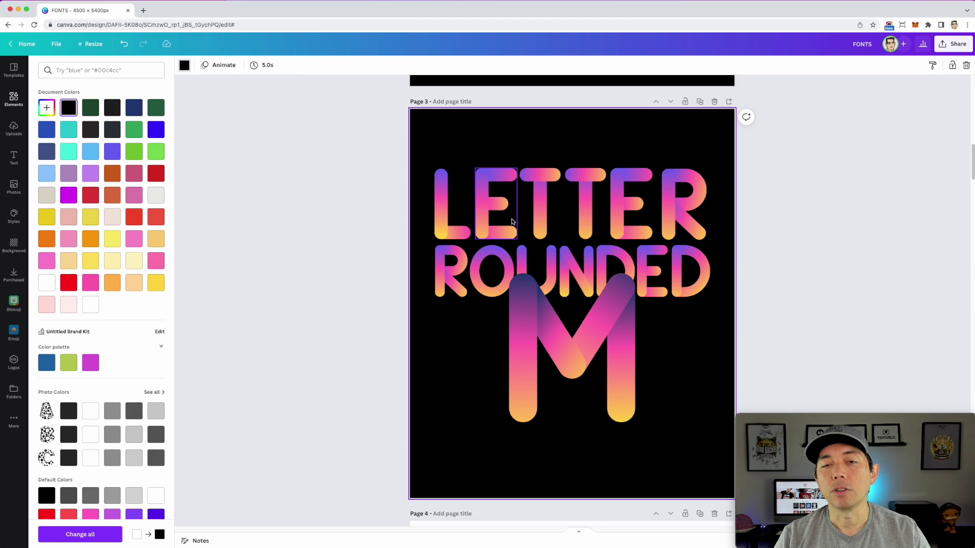
- Recolour the yellow part of the first L in LETTER to white
{"action": "left_click", "coordinate": [456, 228]}
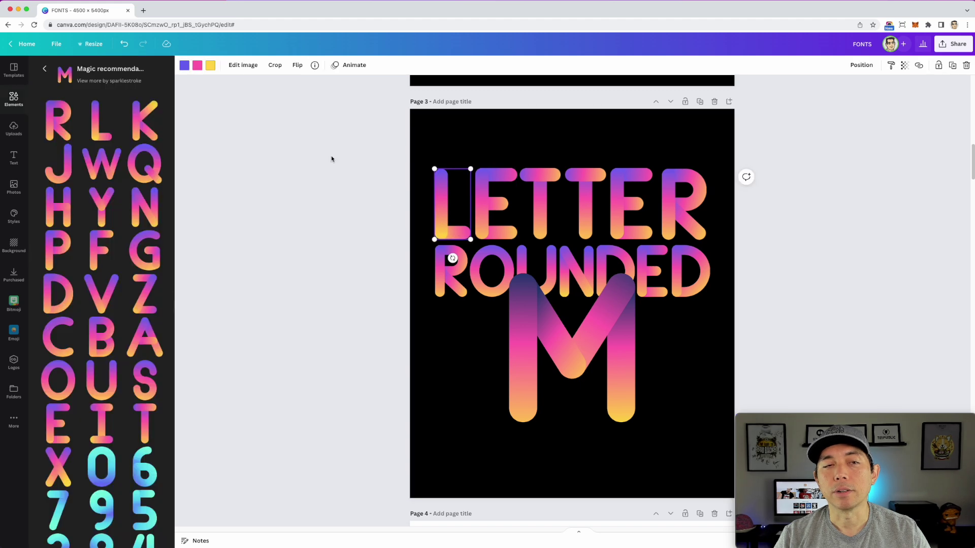
{"action": "left_click", "coordinate": [210, 66]}
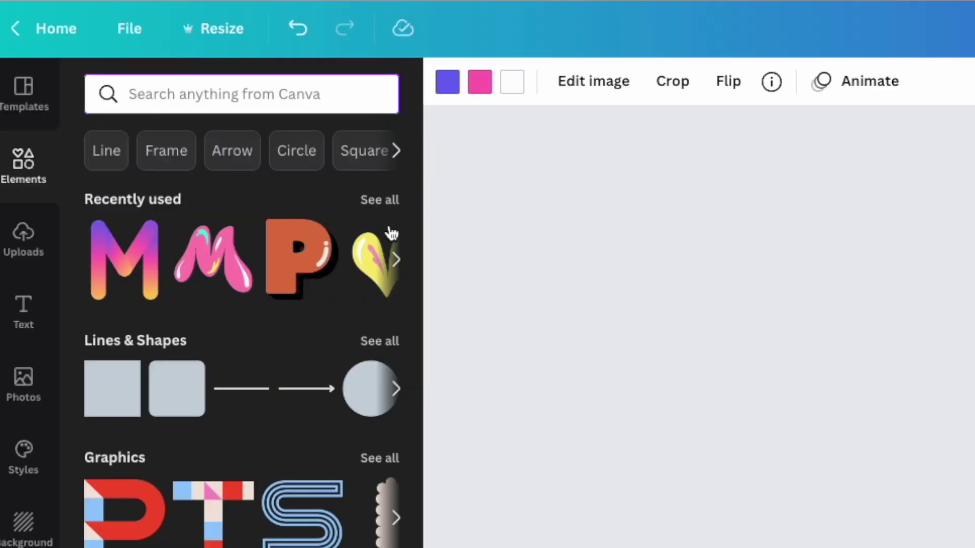
- Search the elements library for "letter colorful"
{"action": "left_click", "coordinate": [145, 93]}
{"action": "type", "text": "letter col"}
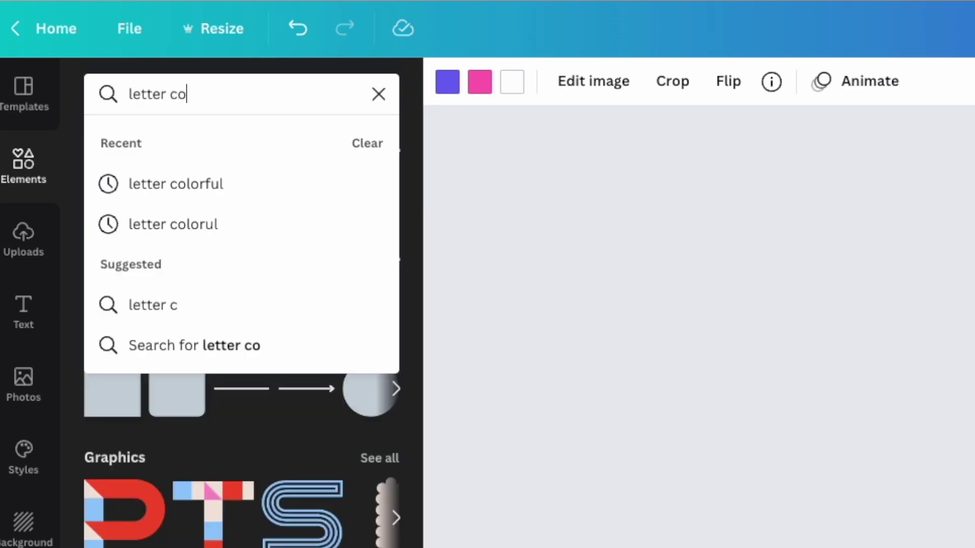
{"action": "type", "text": "orful"}
{"action": "key", "text": "Return"}
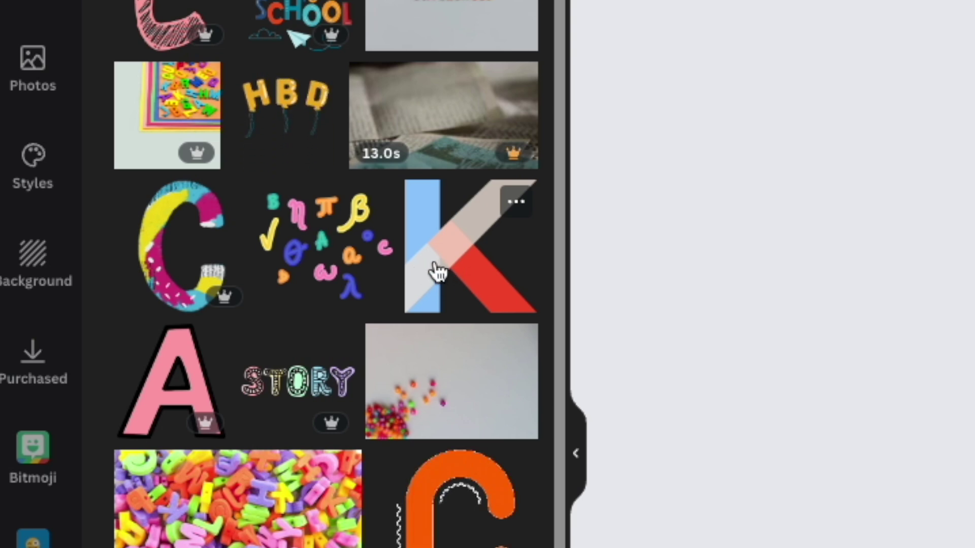
- Add the geometric blue, beige and red letter K to page 4 and browse all its Magic Recommendations
{"action": "left_click", "coordinate": [436, 269]}
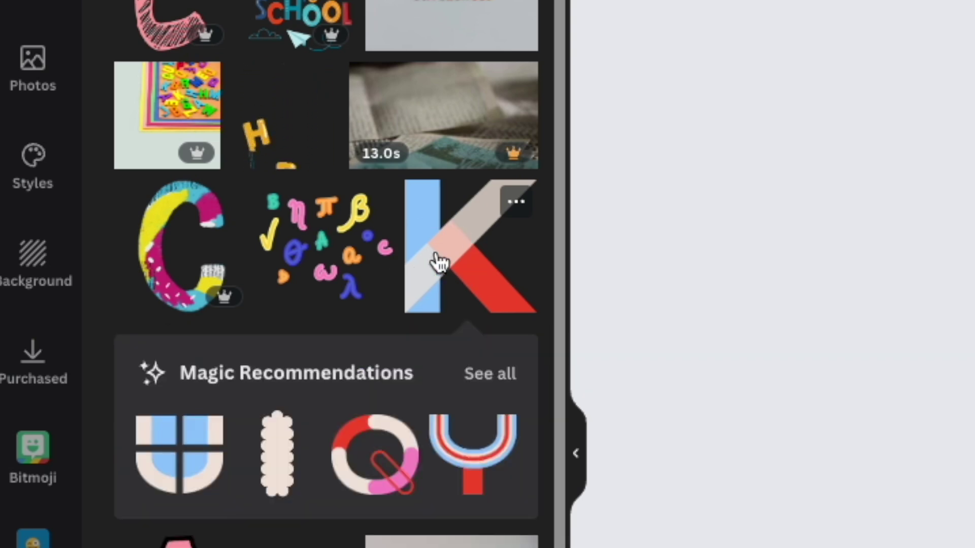
{"action": "left_click", "coordinate": [492, 381]}
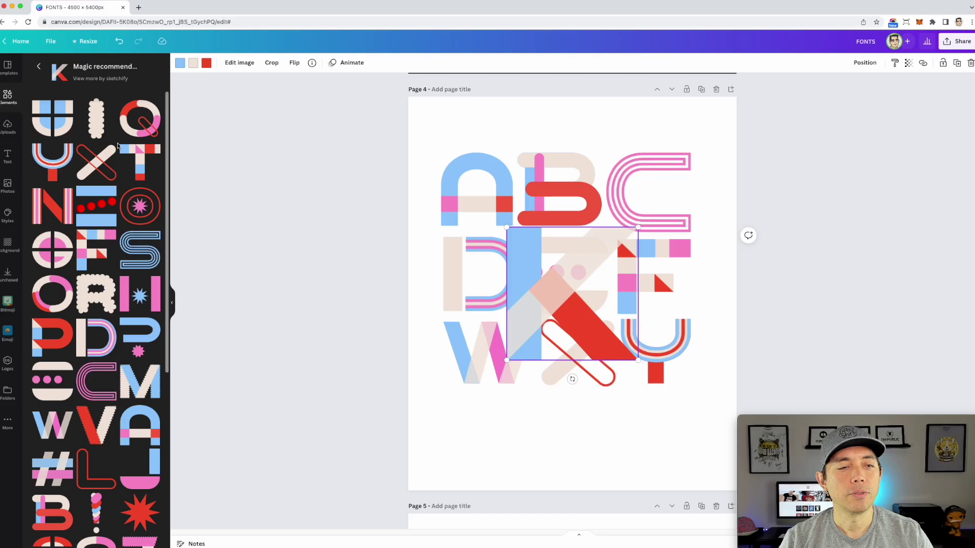
{"action": "scroll", "coordinate": [106, 242], "scroll_direction": "down", "scroll_amount": 4}
{"action": "scroll", "coordinate": [103, 277], "scroll_direction": "up", "scroll_amount": 4}
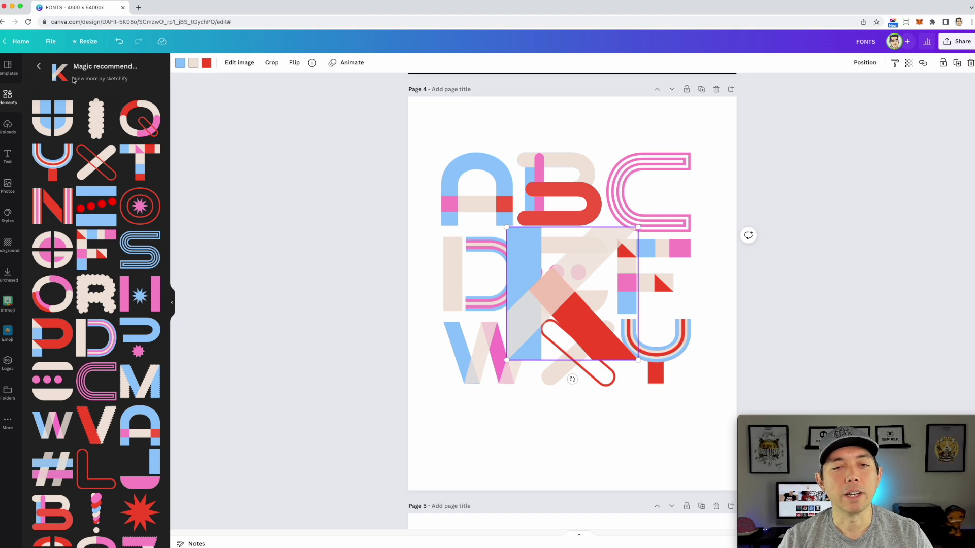
- Move the K down over the W on page 4 and select the blue letter A in the first row
{"action": "left_click_drag", "start_coordinate": [564, 302], "coordinate": [514, 380]}
{"action": "left_click", "coordinate": [640, 248]}
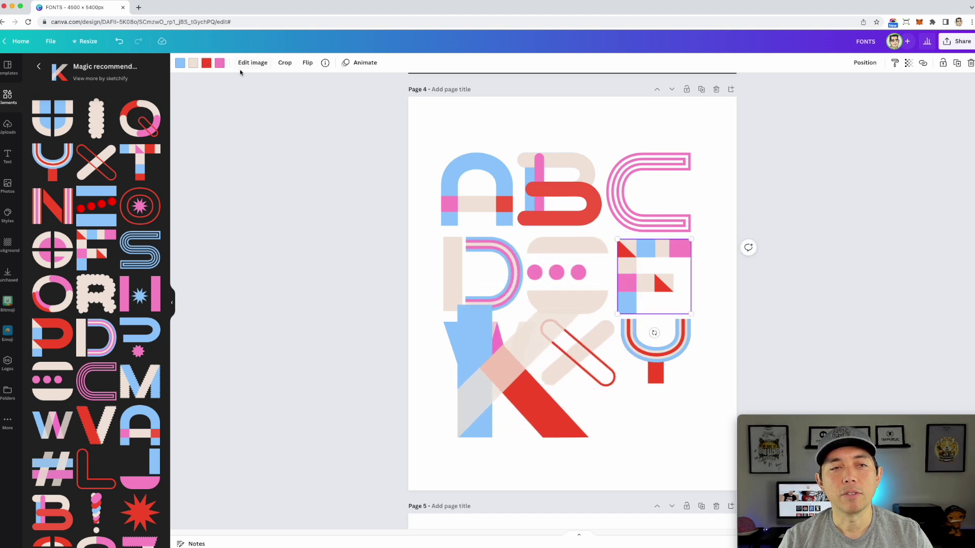
{"action": "left_click", "coordinate": [468, 167]}
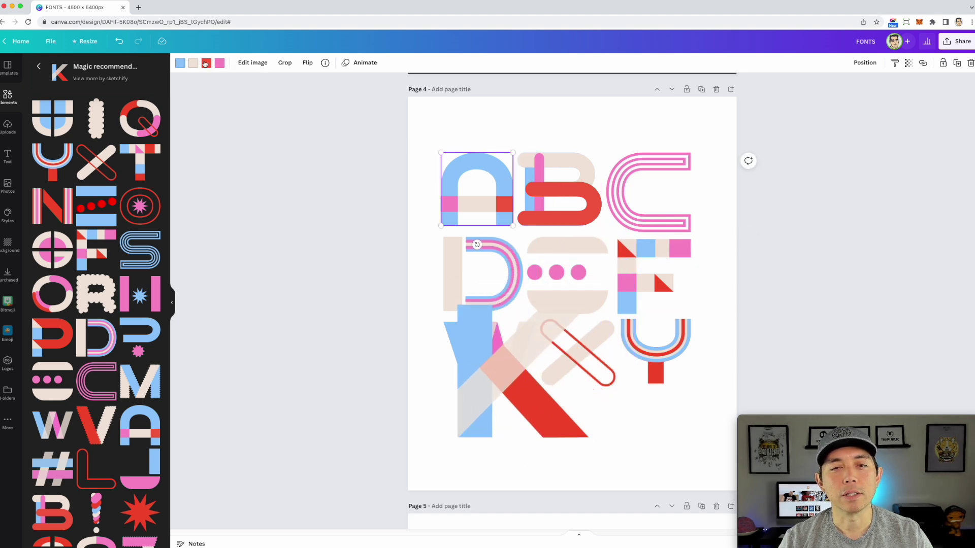
- Go to page 5 and search the elements library for "letter dalmation"
{"action": "left_click", "coordinate": [651, 162]}
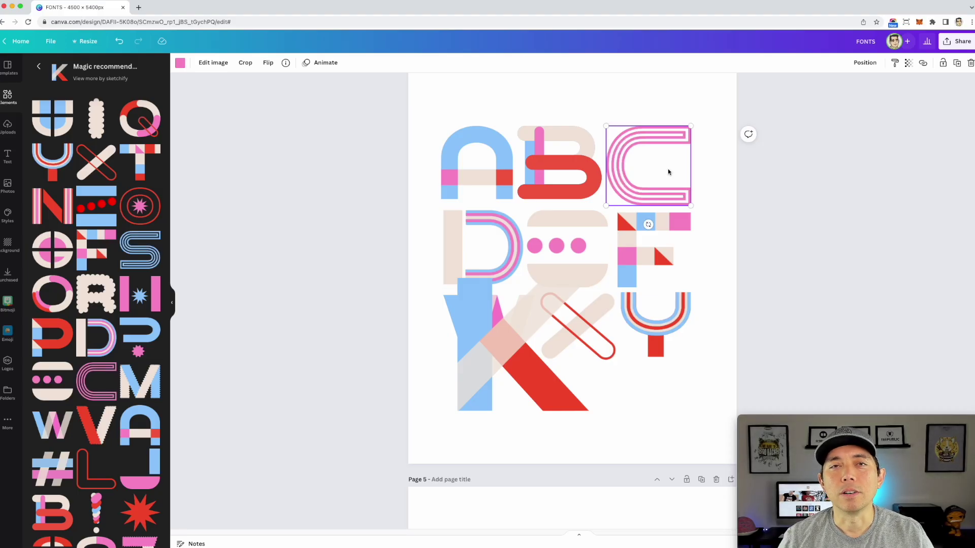
{"action": "scroll", "coordinate": [196, 284], "scroll_direction": "down", "scroll_amount": 3}
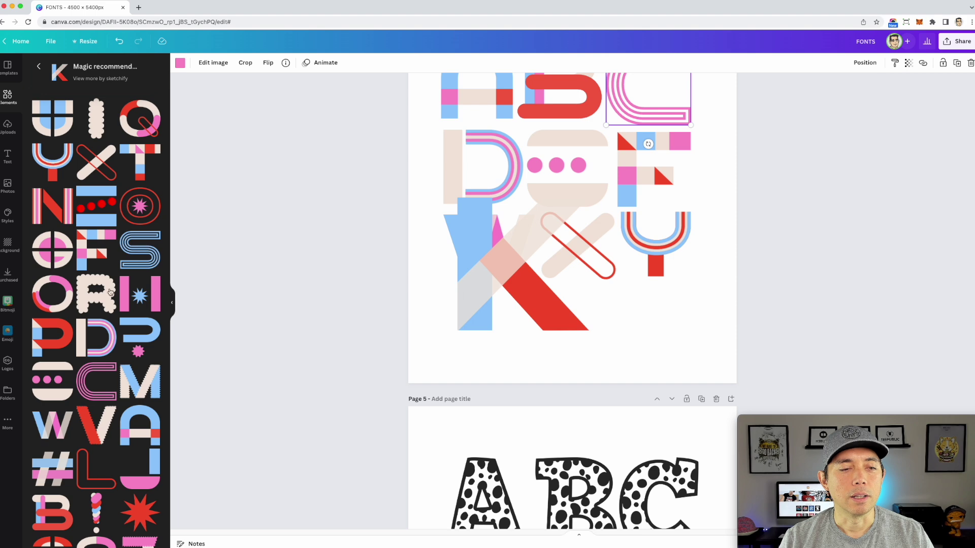
{"action": "scroll", "coordinate": [109, 305], "scroll_direction": "down", "scroll_amount": 3}
{"action": "scroll", "coordinate": [136, 305], "scroll_direction": "up", "scroll_amount": 3}
{"action": "scroll", "coordinate": [480, 269], "scroll_direction": "up", "scroll_amount": 2}
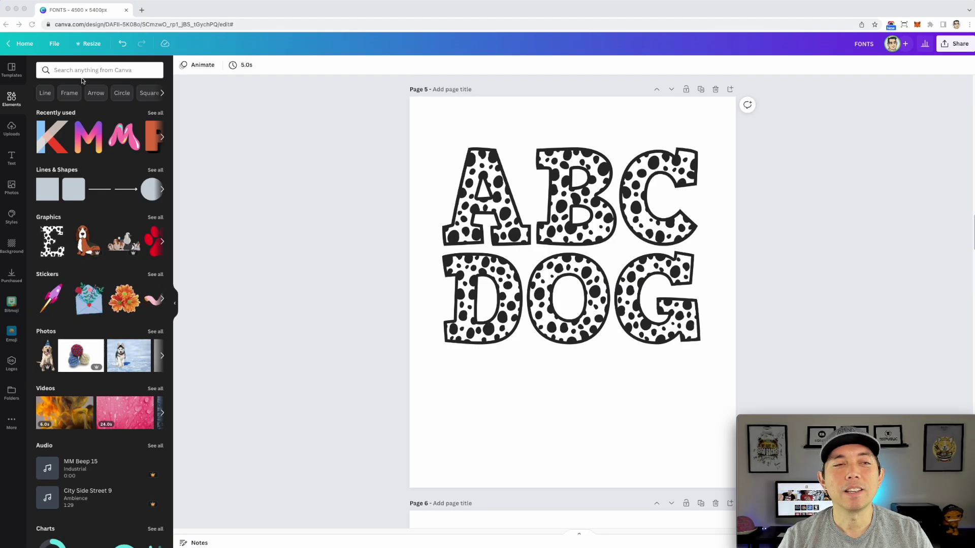
{"action": "left_click", "coordinate": [57, 70]}
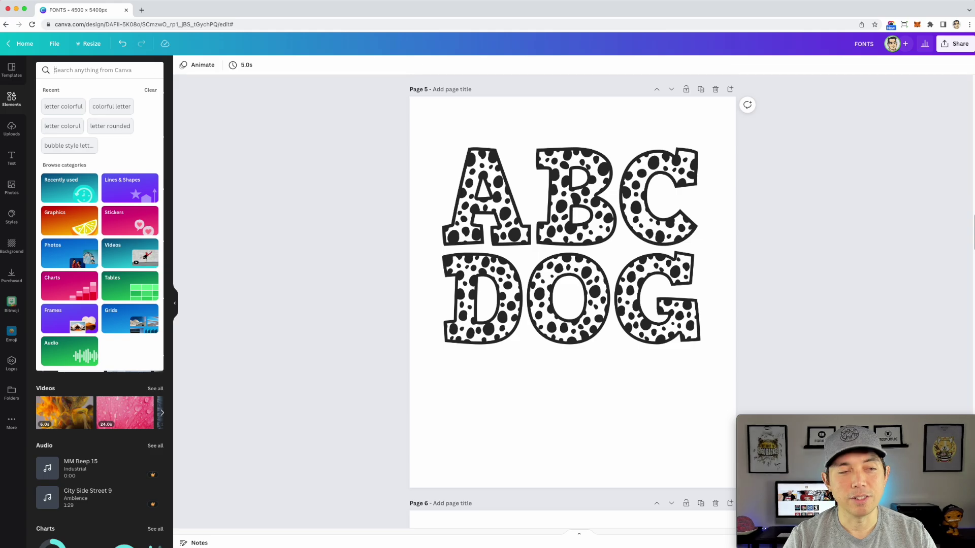
{"action": "type", "text": "lett"}
{"action": "type", "text": "er dalmation"}
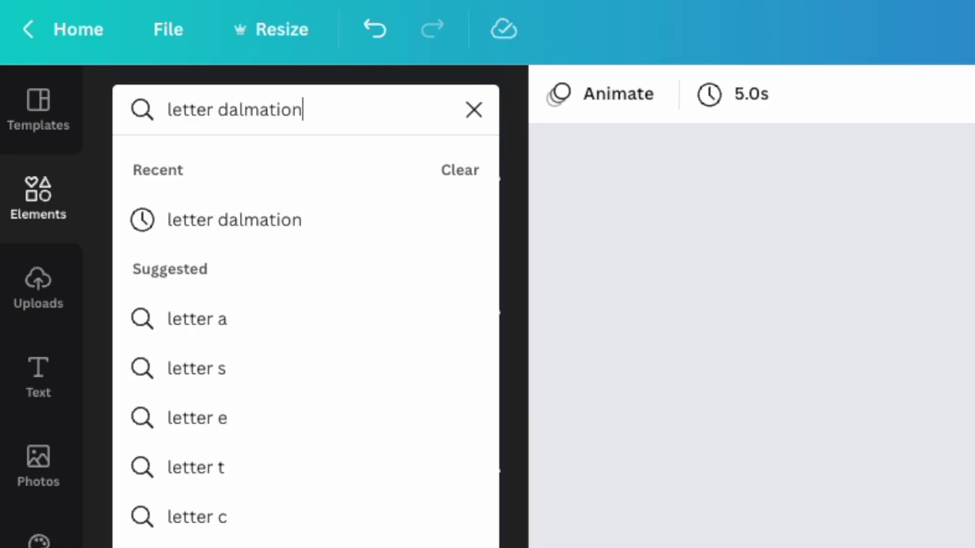
{"action": "key", "text": "Return"}
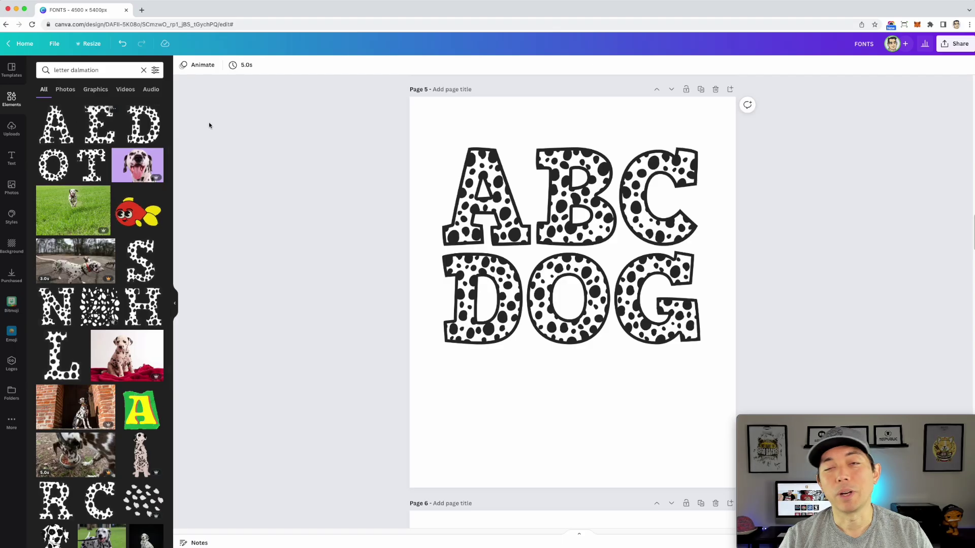
- Add the black-and-white spotted letter A to page 5 beneath the word DOG and browse all its Magic Recommendations
{"action": "left_click", "coordinate": [74, 133]}
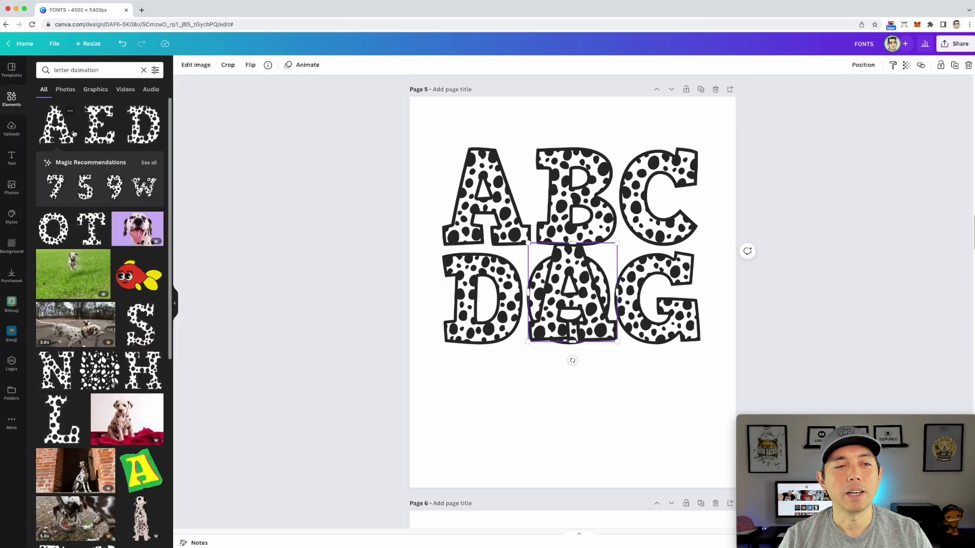
{"action": "left_click", "coordinate": [149, 163]}
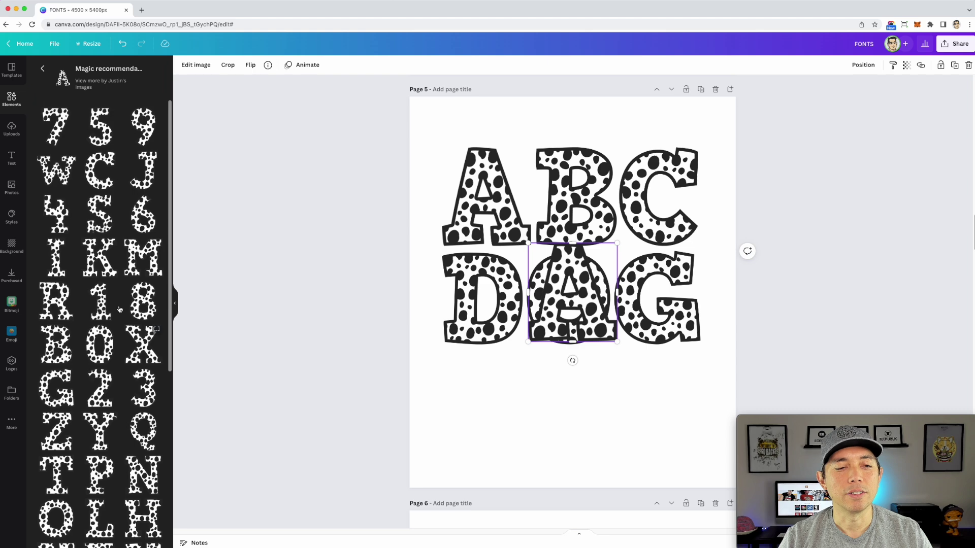
{"action": "scroll", "coordinate": [119, 310], "scroll_direction": "down", "scroll_amount": 4}
{"action": "scroll", "coordinate": [101, 310], "scroll_direction": "up", "scroll_amount": 4}
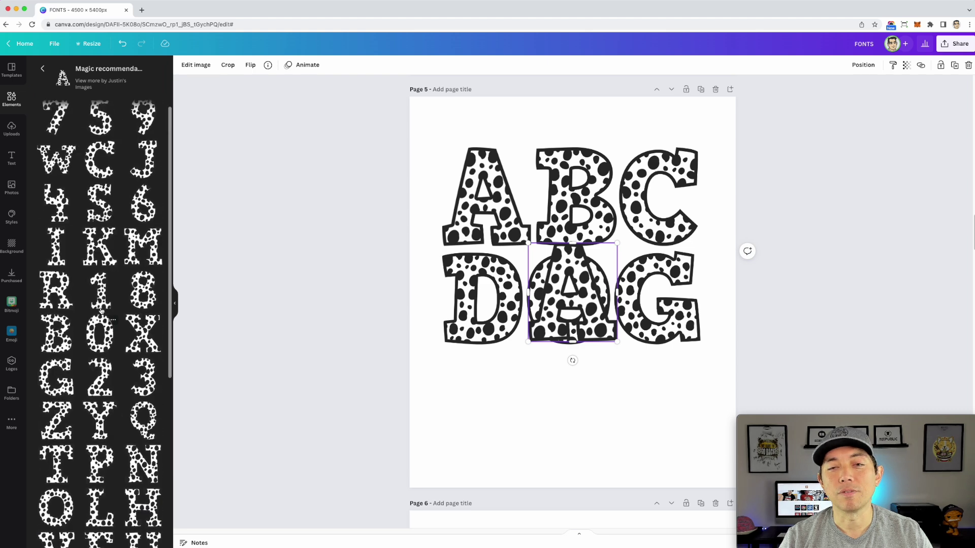
{"action": "left_click_drag", "start_coordinate": [573, 281], "coordinate": [519, 398]}
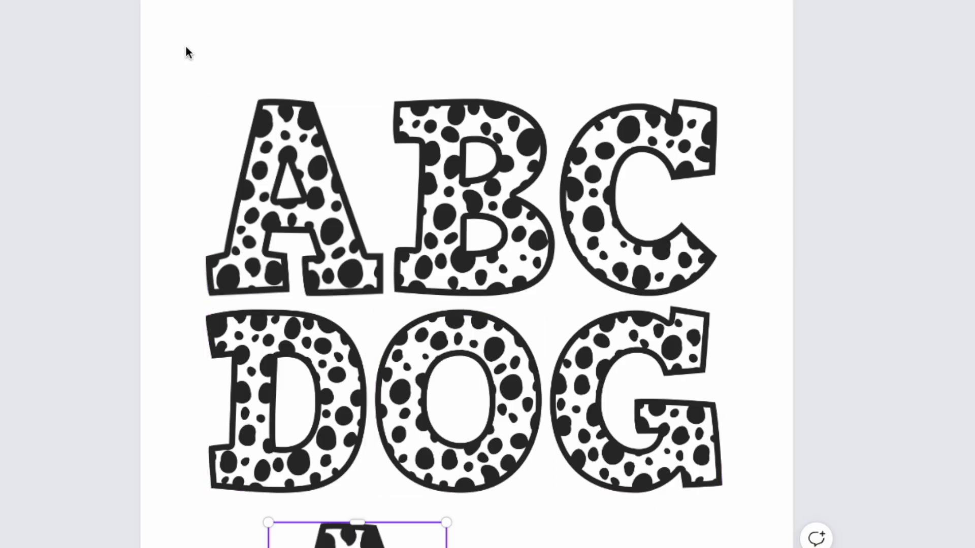
{"action": "left_click", "coordinate": [186, 47]}
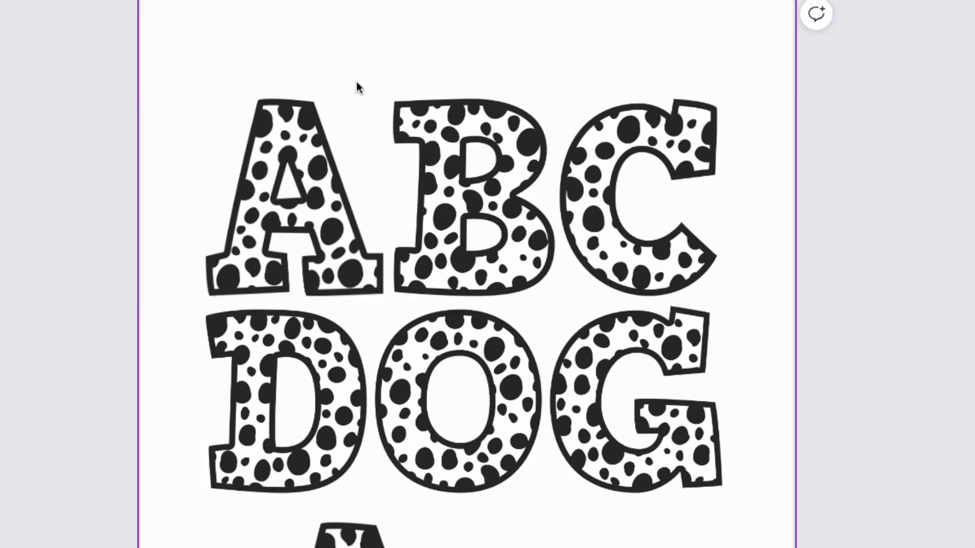
{"action": "left_click_drag", "start_coordinate": [355, 543], "coordinate": [529, 487]}
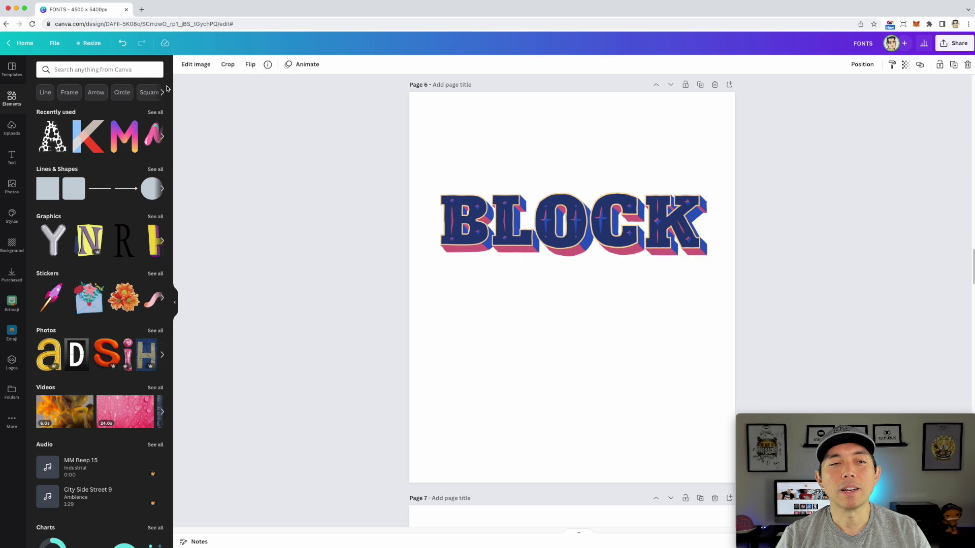
- Search the elements library for "block letter" to find graphics matching page 6
{"action": "left_click", "coordinate": [87, 71]}
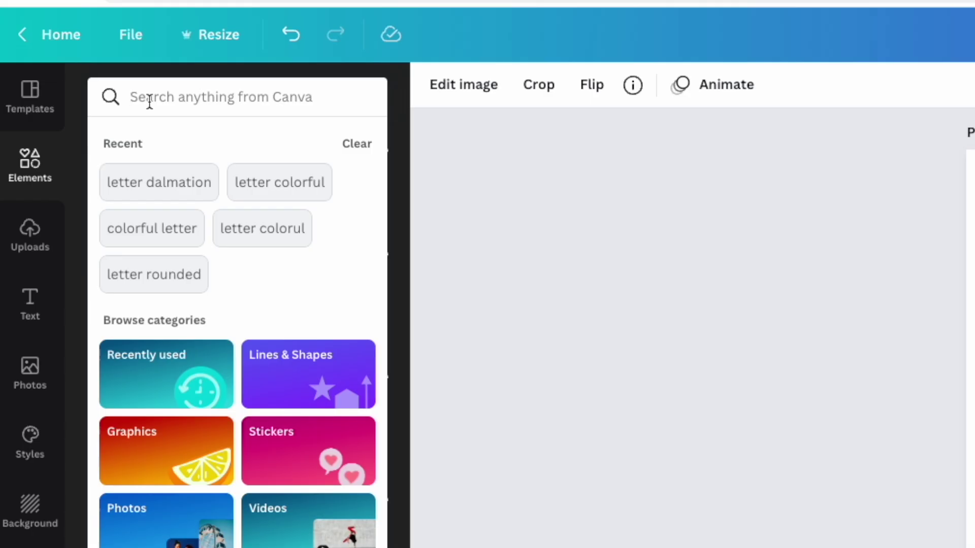
{"action": "type", "text": "block l"}
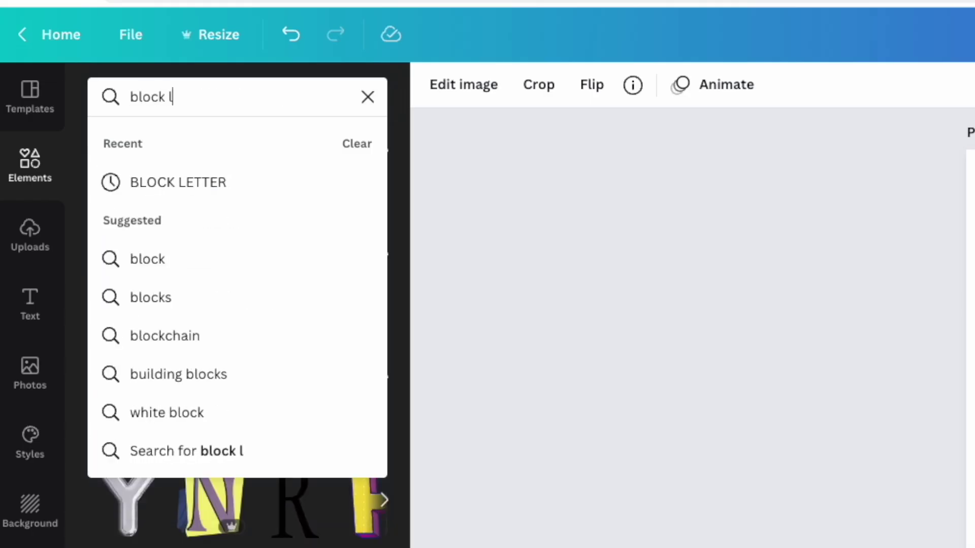
{"action": "type", "text": "etter"}
{"action": "key", "text": "Return"}
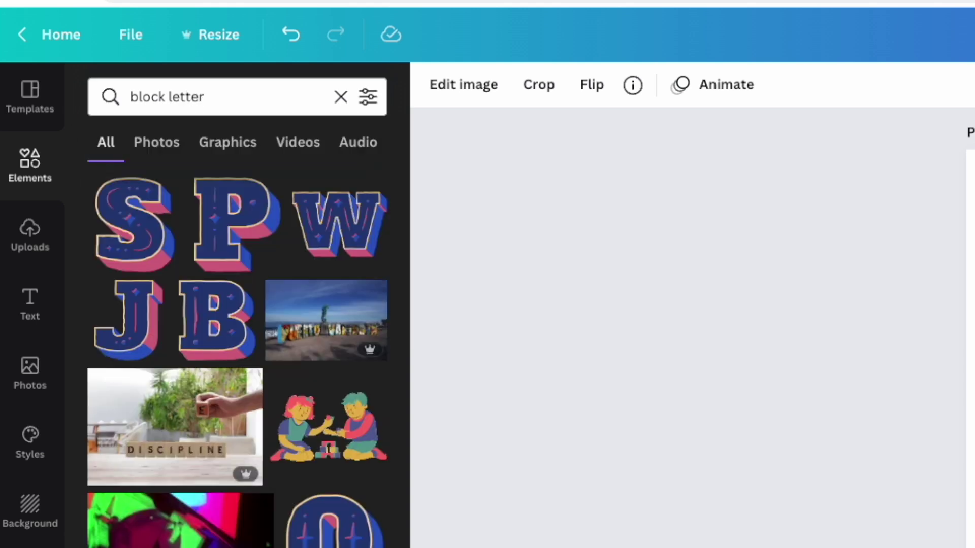
- Add the navy and pink block letter S to page 6 beneath the word BLOCK and list all its Magic Recommendations
{"action": "left_click", "coordinate": [130, 232]}
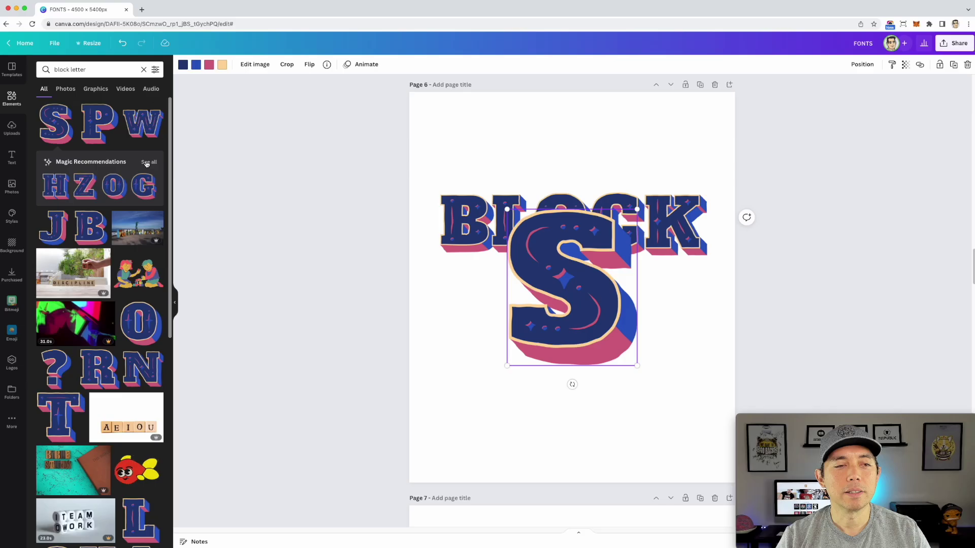
{"action": "left_click", "coordinate": [348, 317]}
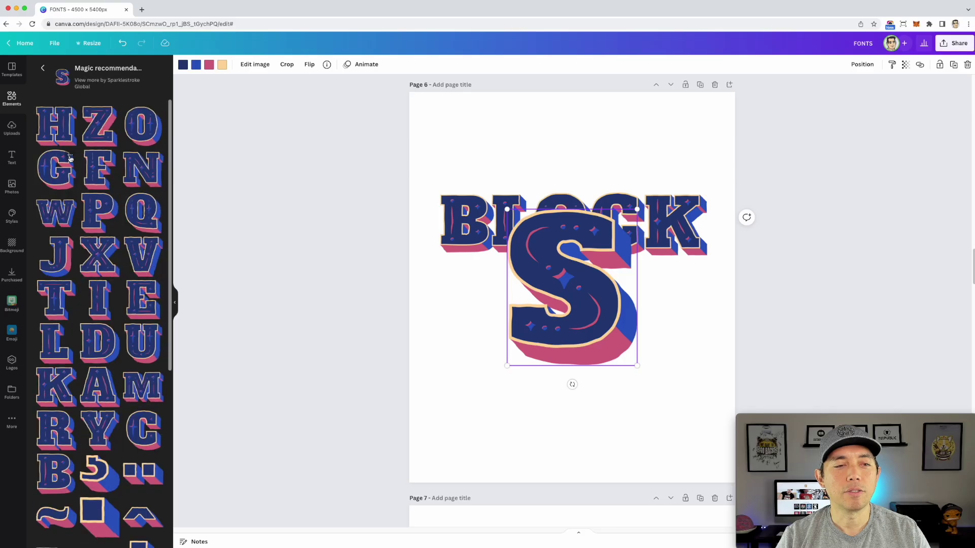
{"action": "left_click_drag", "start_coordinate": [612, 354], "coordinate": [574, 378]}
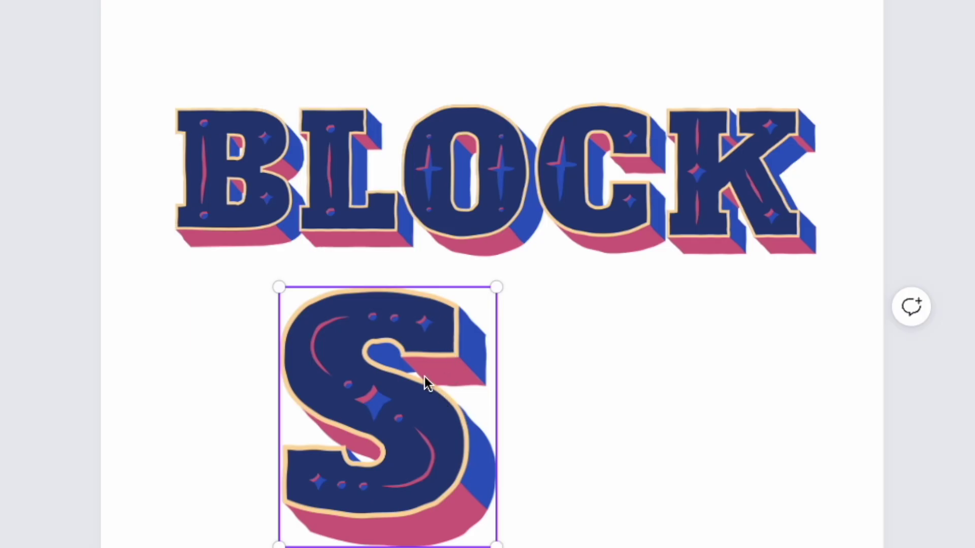
{"action": "left_click_drag", "start_coordinate": [427, 384], "coordinate": [405, 333]}
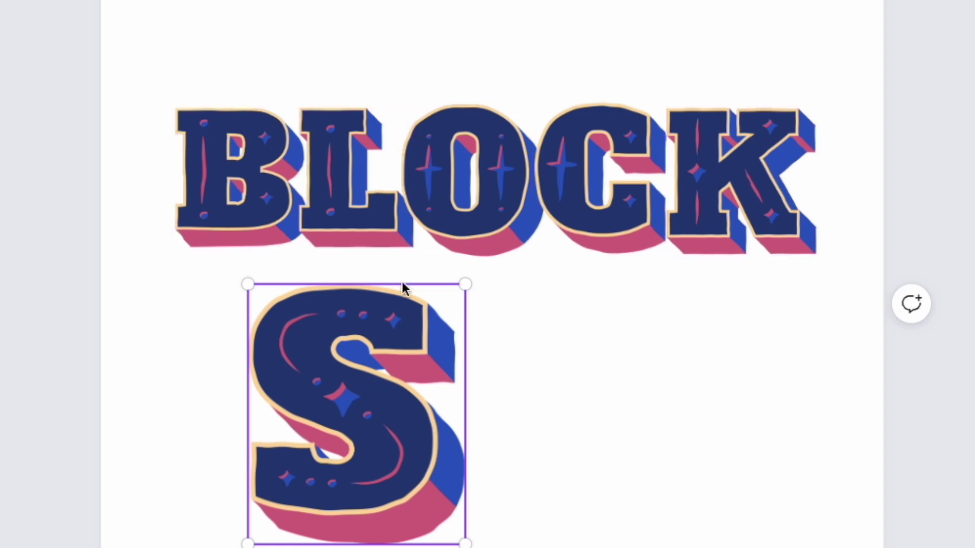
{"action": "left_click_drag", "start_coordinate": [398, 333], "coordinate": [450, 288]}
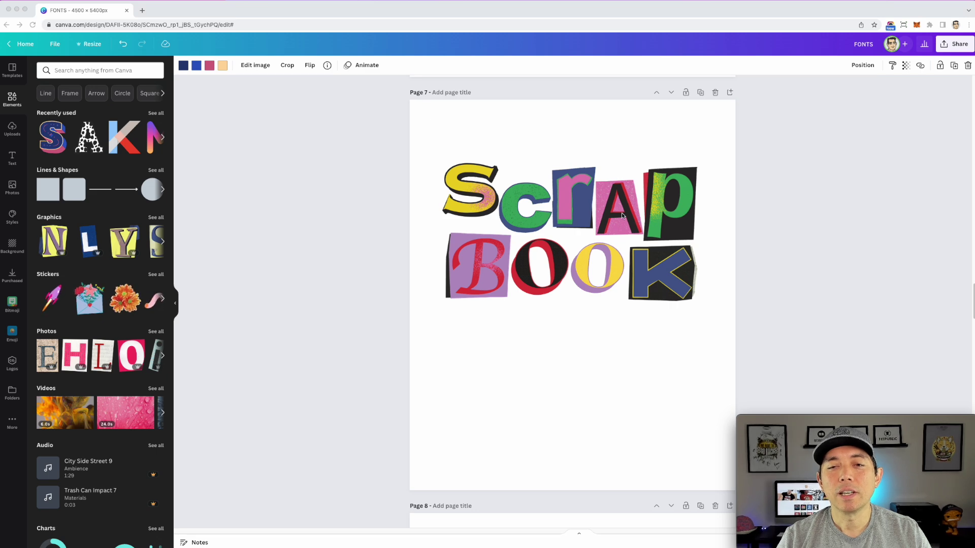
- Search the elements library for "scrapbook letter" to find graphics matching page 7
{"action": "left_click", "coordinate": [60, 70]}
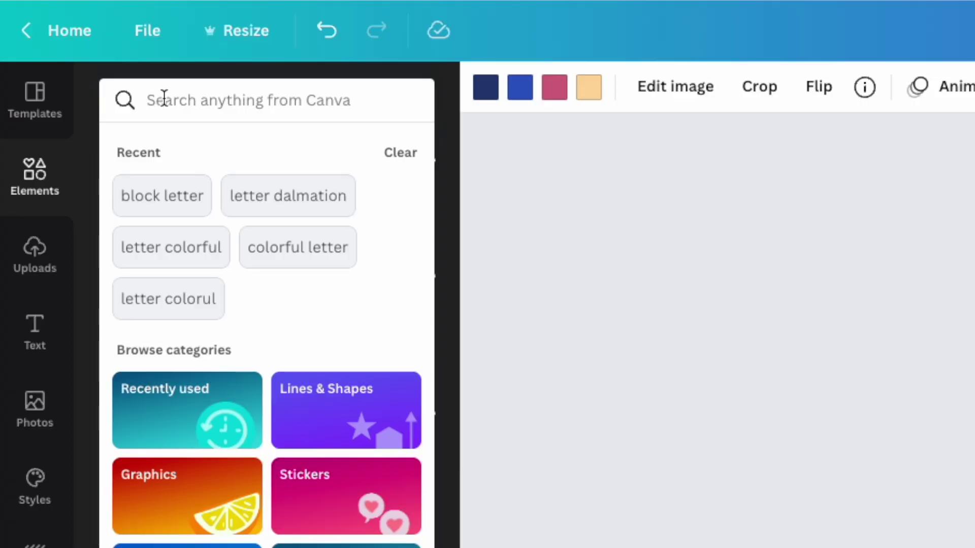
{"action": "type", "text": "scrapbook letter"}
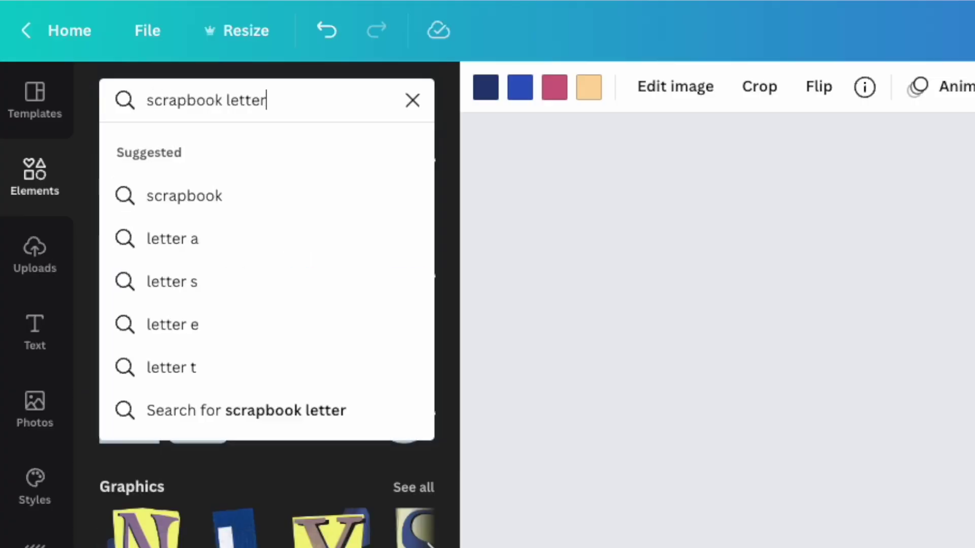
{"action": "key", "text": "Return"}
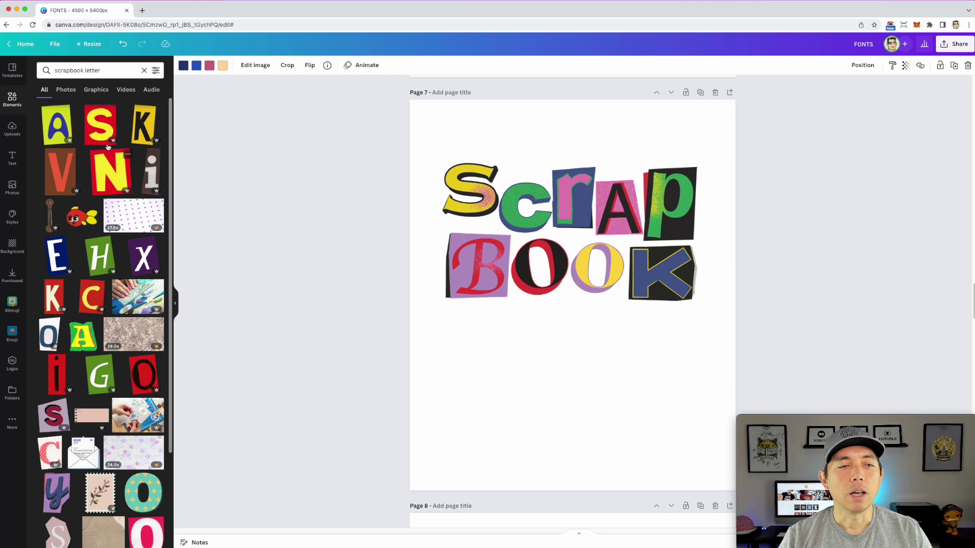
- Add the blue letter y on a purple cutout to page 7 and list all its Magic Recommendations
{"action": "scroll", "coordinate": [117, 173], "scroll_direction": "down", "scroll_amount": 2}
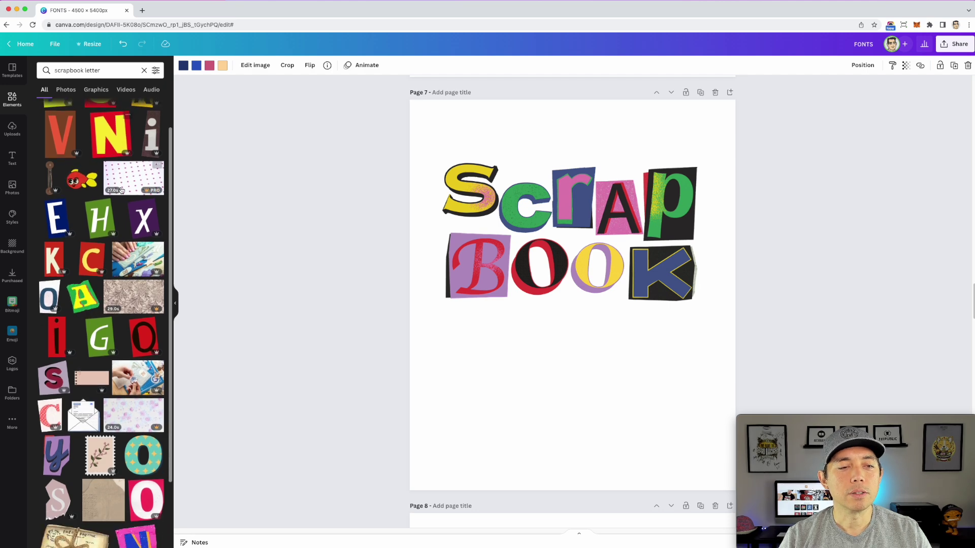
{"action": "scroll", "coordinate": [122, 191], "scroll_direction": "down", "scroll_amount": 3}
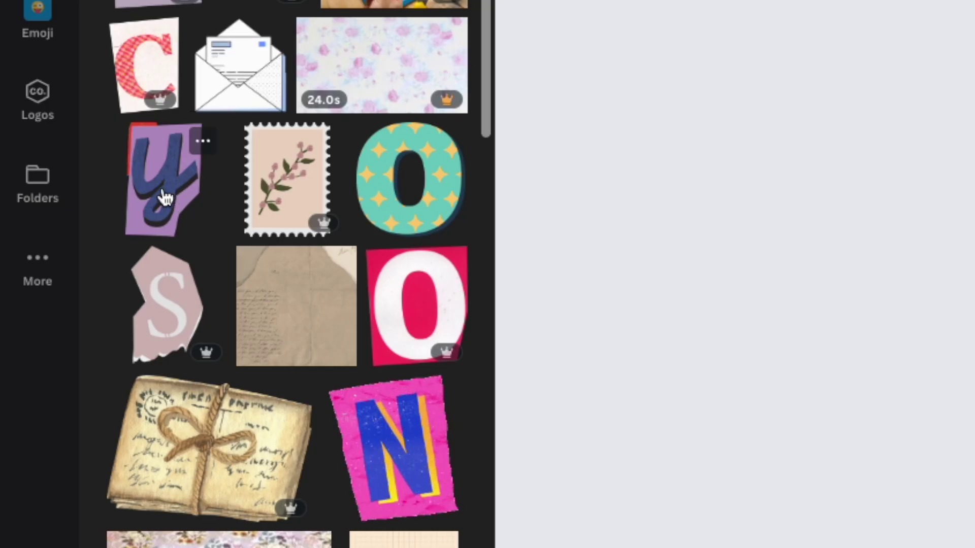
{"action": "left_click", "coordinate": [165, 197]}
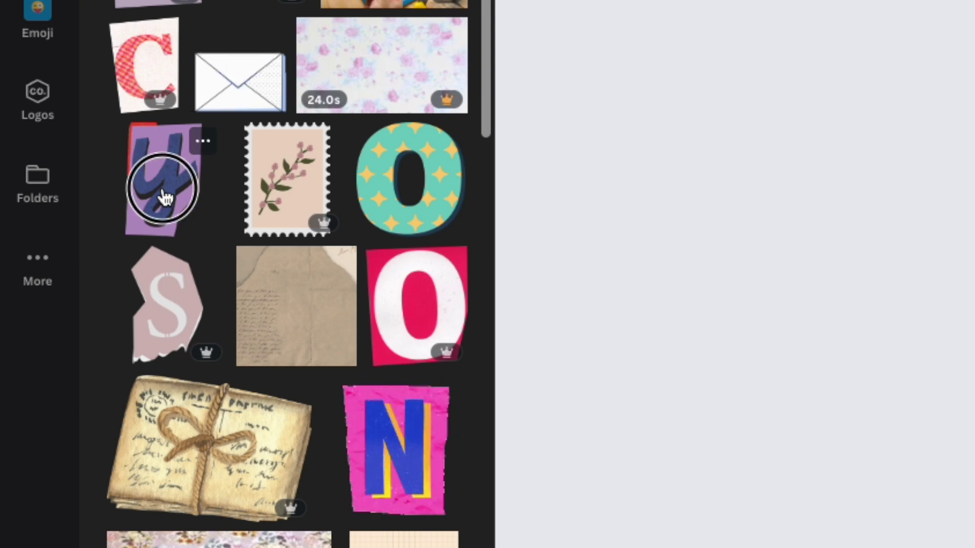
{"action": "left_click", "coordinate": [421, 299]}
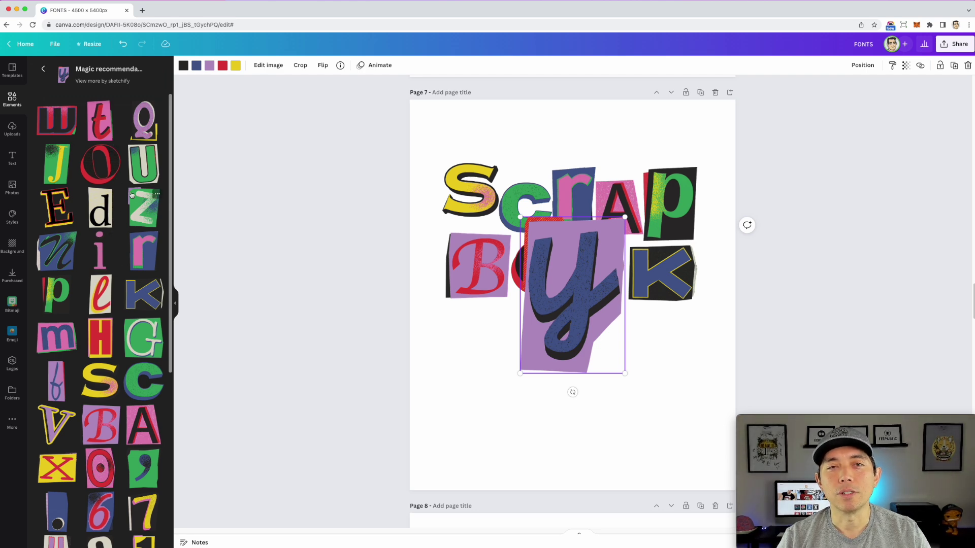
- Move the letter y beneath the word BOOK on page 7 and make it smaller
{"action": "left_click_drag", "start_coordinate": [592, 275], "coordinate": [551, 353]}
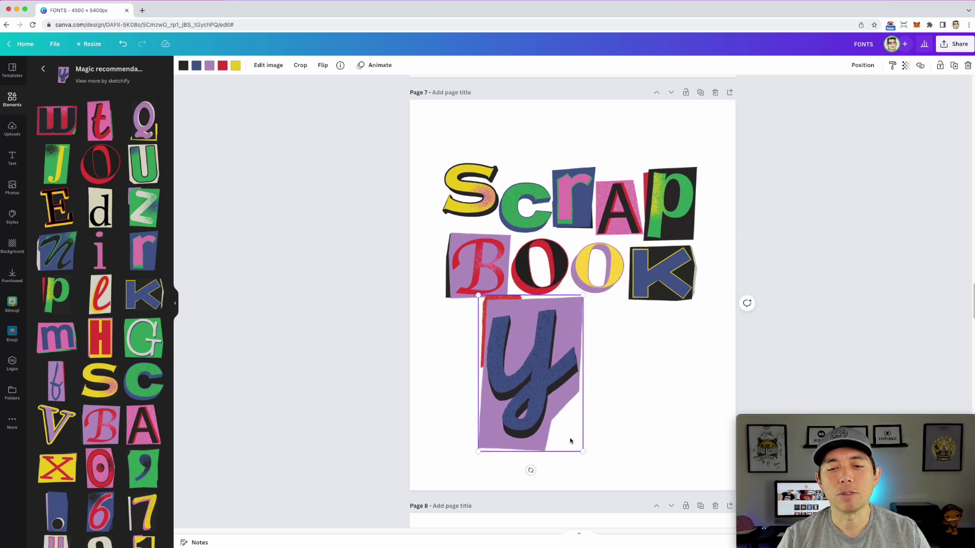
{"action": "left_click_drag", "start_coordinate": [582, 450], "coordinate": [551, 405]}
{"action": "left_click_drag", "start_coordinate": [523, 339], "coordinate": [556, 366]}
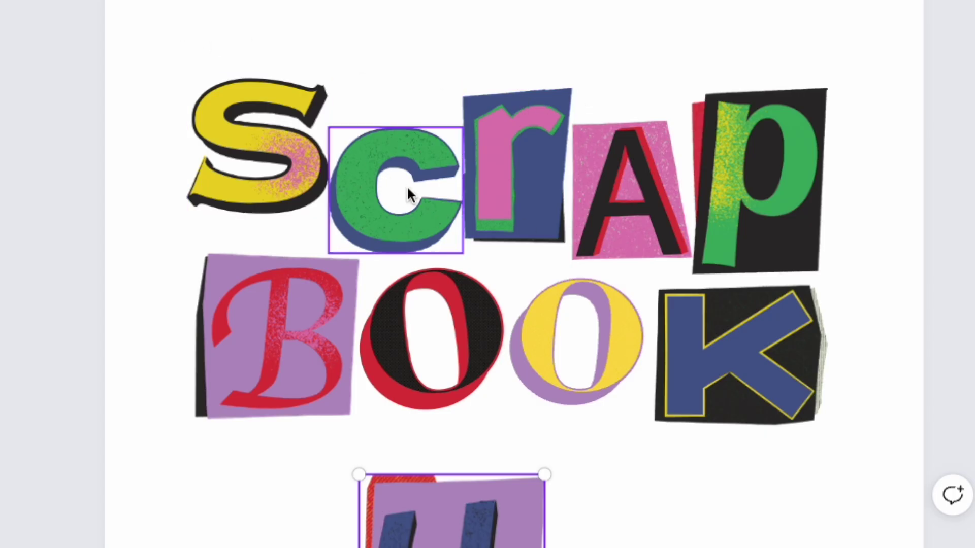
- Reposition the S and c of SCRAP so their tops are level, and select the first O of BOOK
{"action": "left_click_drag", "start_coordinate": [406, 184], "coordinate": [407, 136]}
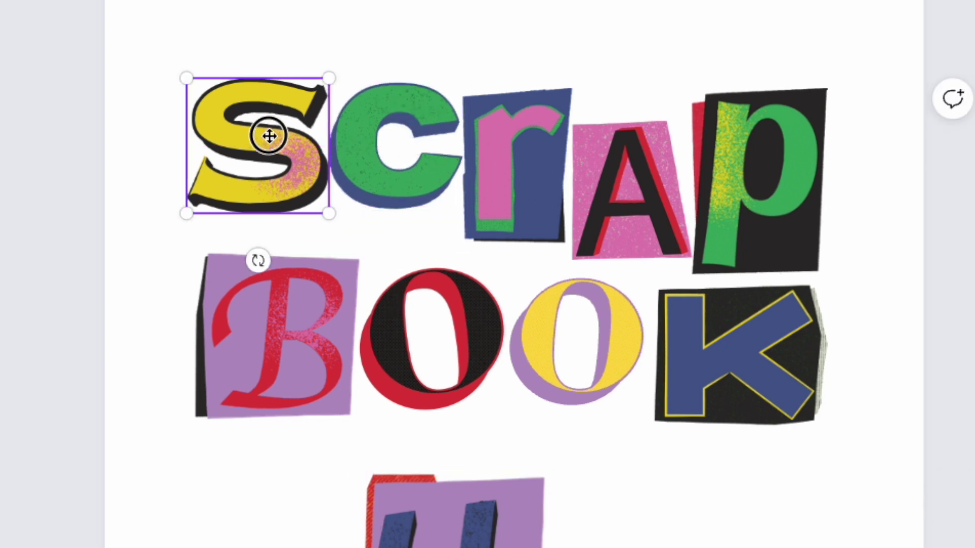
{"action": "left_click_drag", "start_coordinate": [268, 135], "coordinate": [268, 178]}
{"action": "left_click_drag", "start_coordinate": [391, 157], "coordinate": [392, 197]}
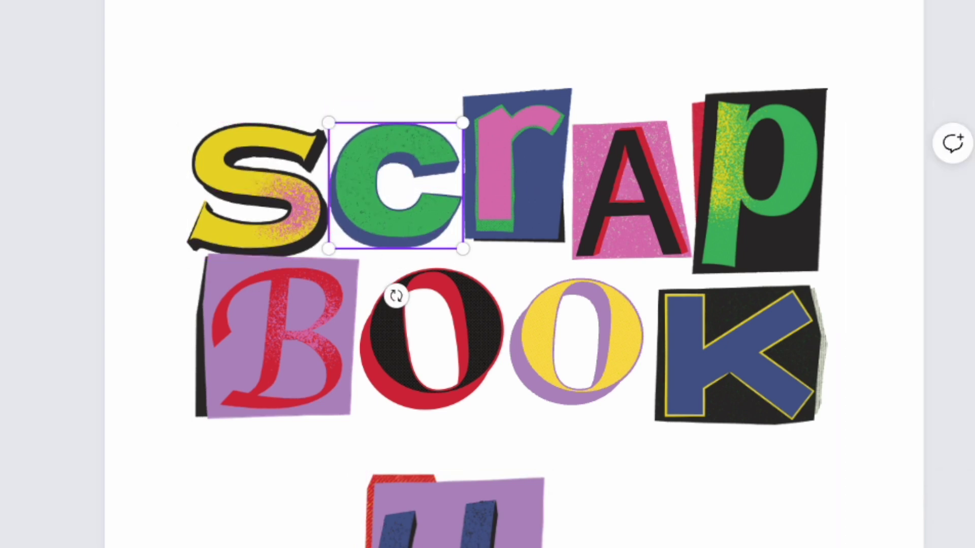
{"action": "left_click", "coordinate": [472, 349]}
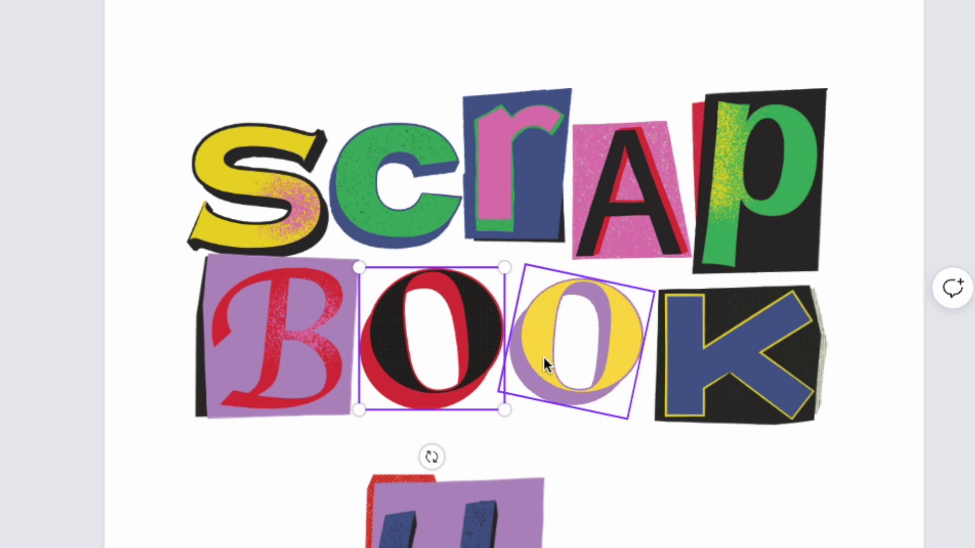
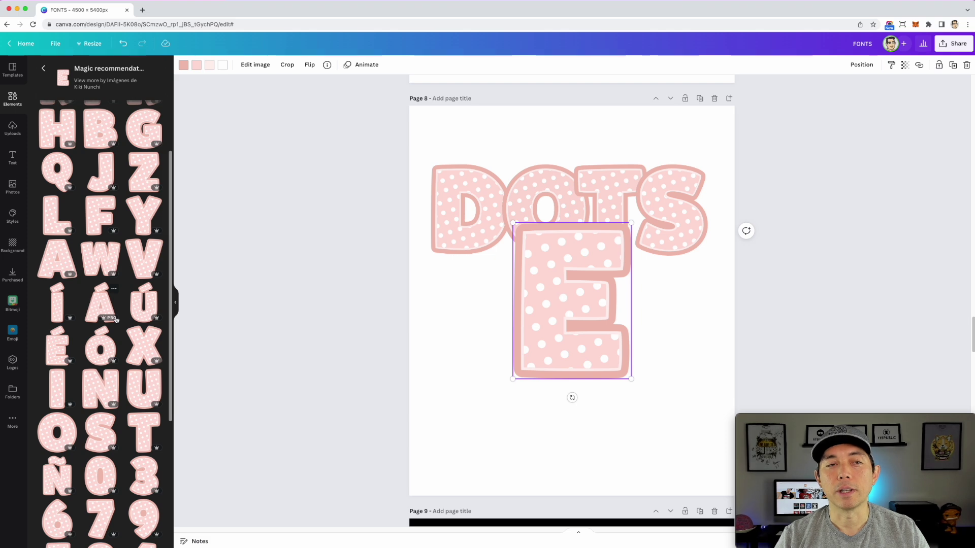
- Return to the start of the Magic Recommendations and move the pink dotted letter E beneath the word DOTS on page 8
{"action": "scroll", "coordinate": [127, 306], "scroll_direction": "up", "scroll_amount": 3}
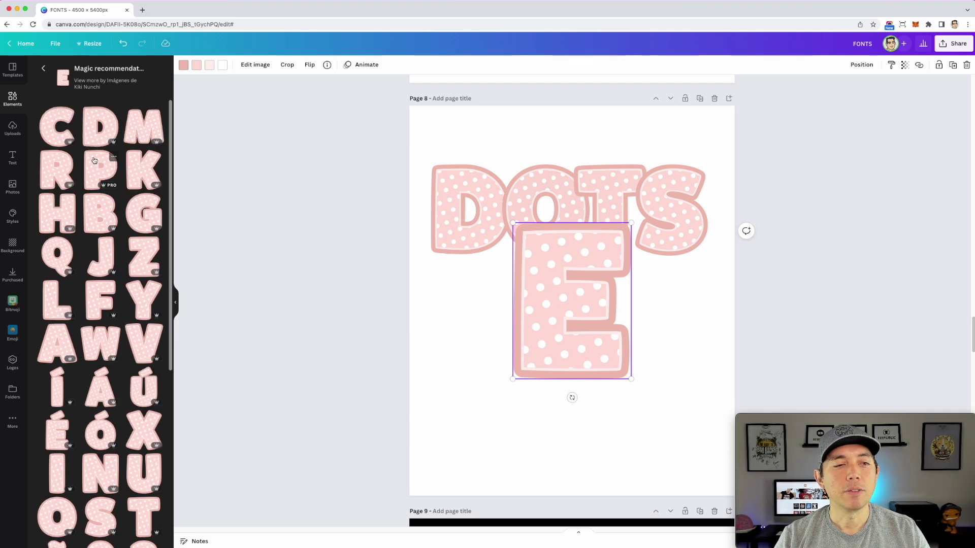
{"action": "left_click_drag", "start_coordinate": [566, 305], "coordinate": [547, 375]}
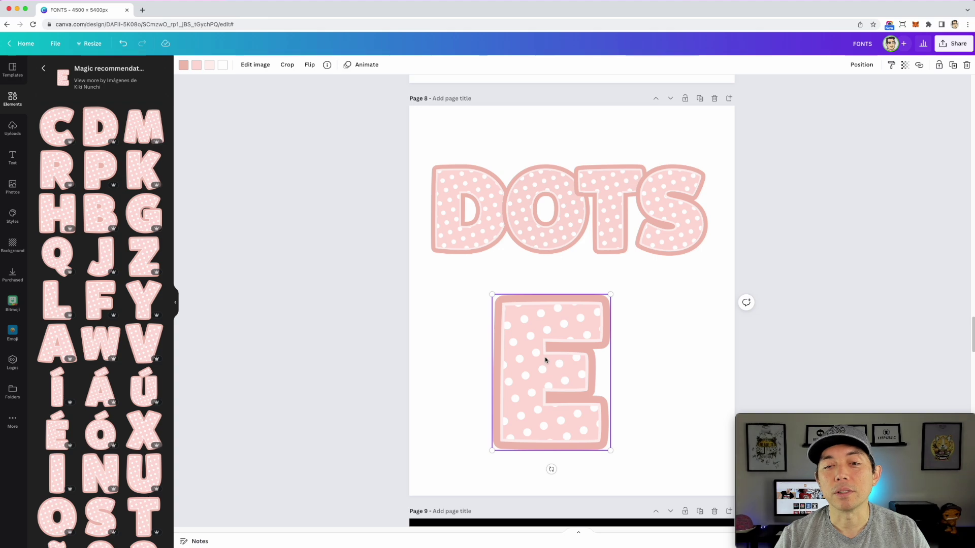
- Move the pink dotted letter E up and slightly right beneath DOTS on page 8, and make it slightly smaller
{"action": "left_click_drag", "start_coordinate": [544, 359], "coordinate": [568, 330]}
{"action": "left_click_drag", "start_coordinate": [633, 418], "coordinate": [620, 410]}
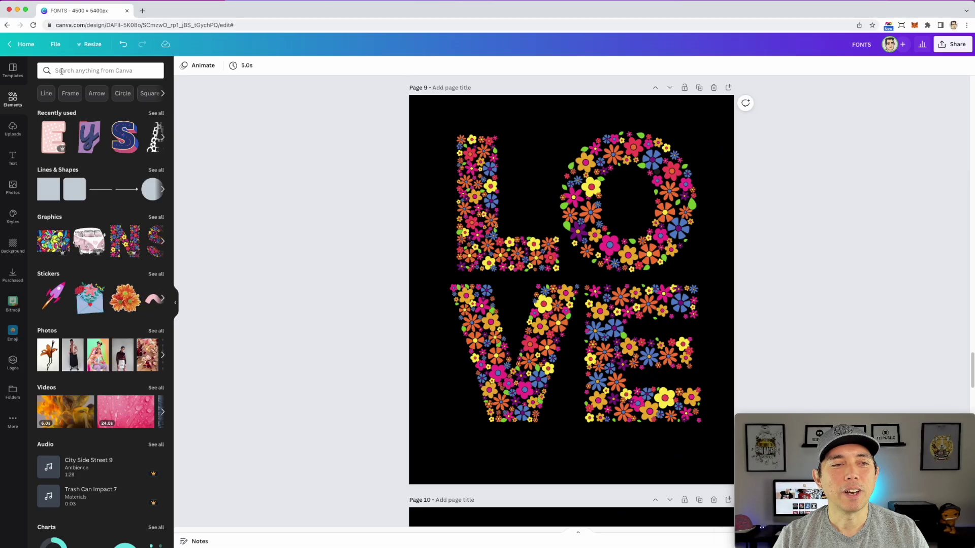
- Search the elements library for "letters filled with flowers"
{"action": "left_click", "coordinate": [61, 71]}
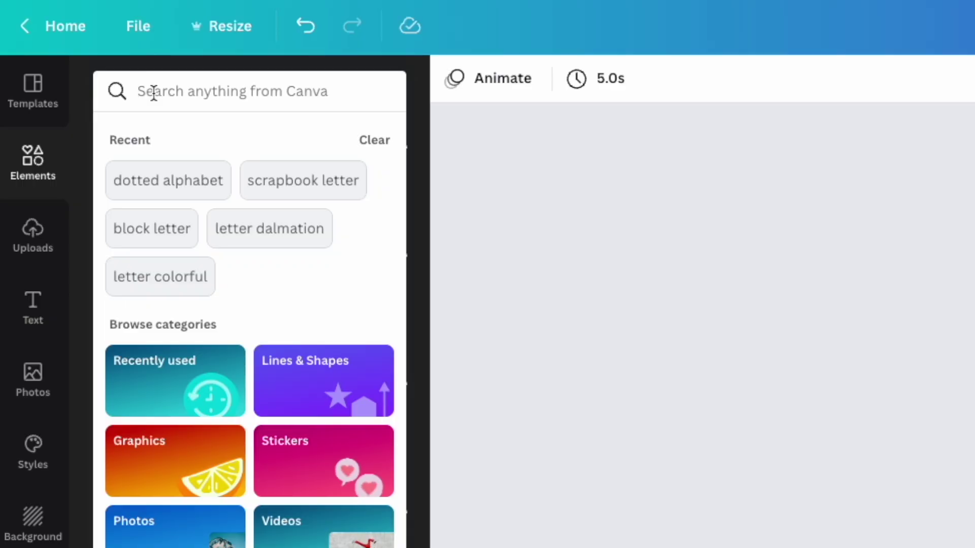
{"action": "type", "text": "letters"}
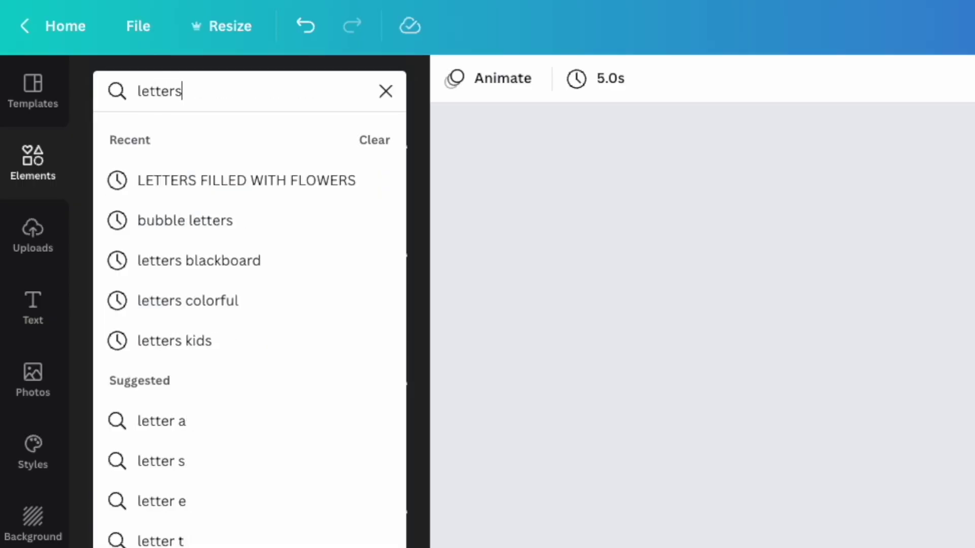
{"action": "type", "text": " filled"}
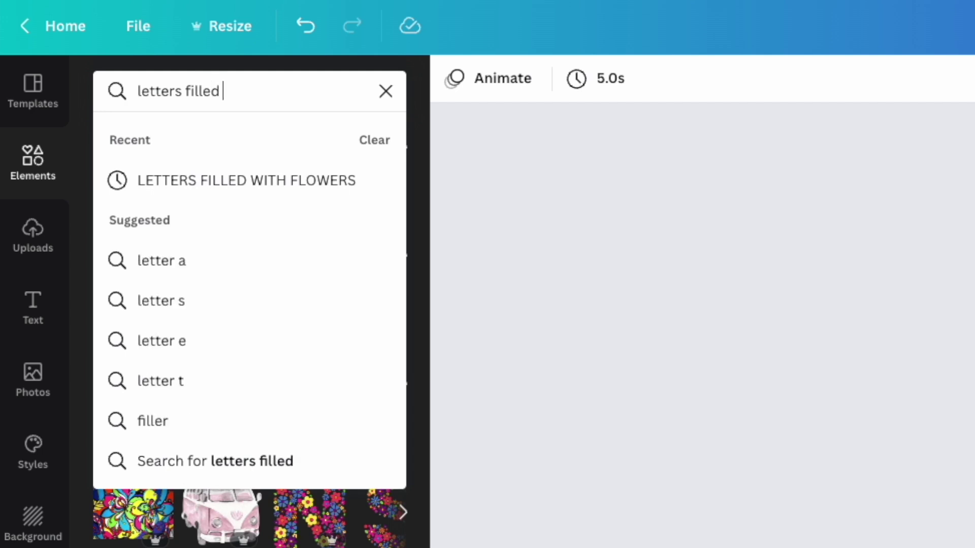
{"action": "type", "text": " with f"}
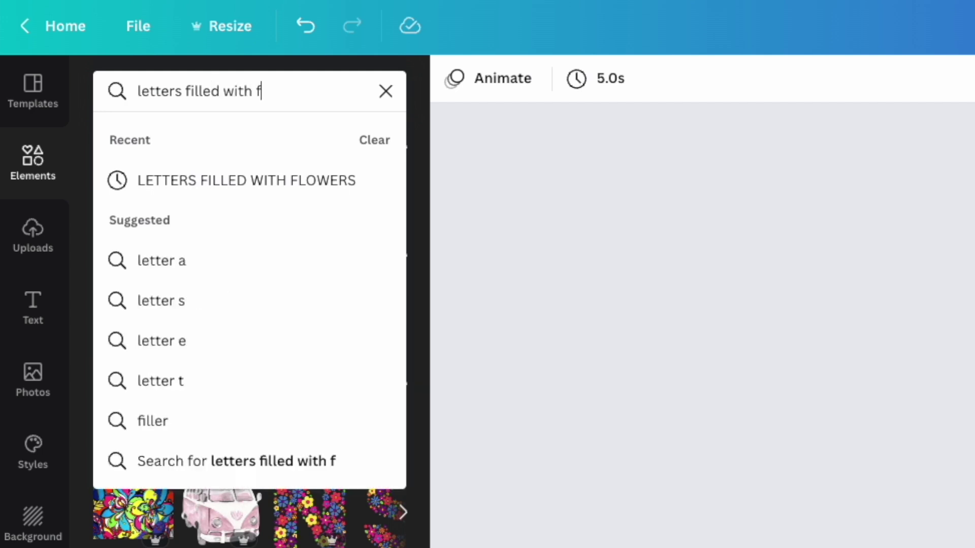
{"action": "type", "text": "lowers"}
{"action": "key", "text": "Return"}
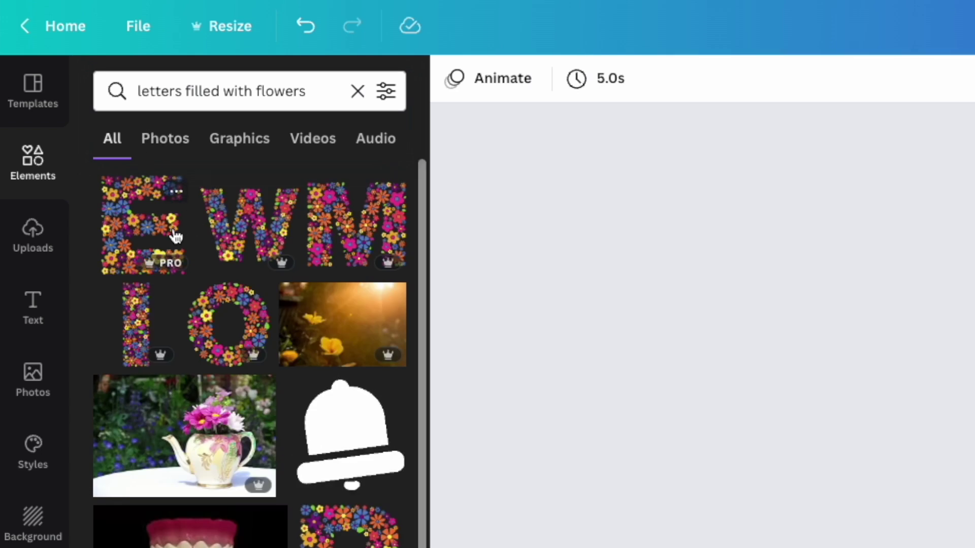
- Add the flower-filled letter E to page 9 and browse all its Magic Recommendations down to the green leafy letters
{"action": "left_click", "coordinate": [134, 231]}
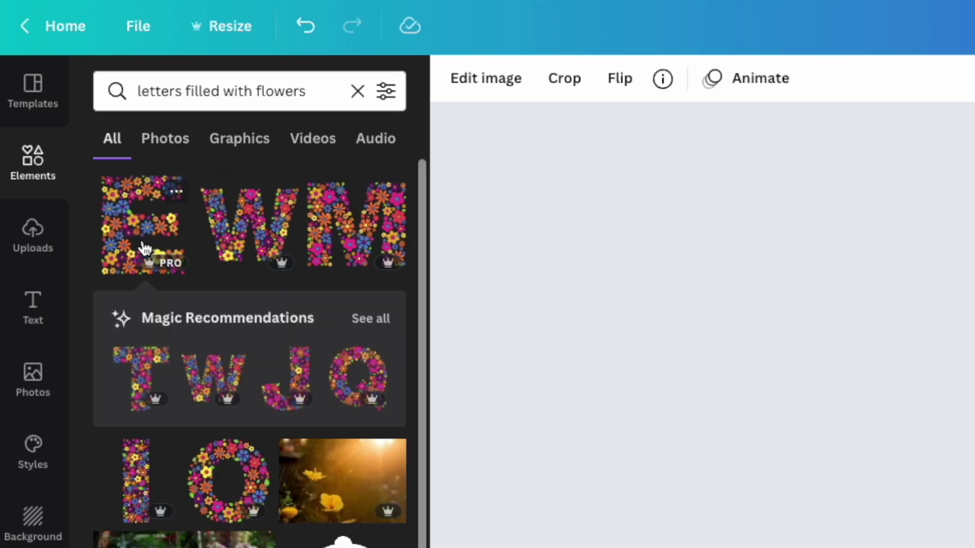
{"action": "left_click", "coordinate": [373, 329]}
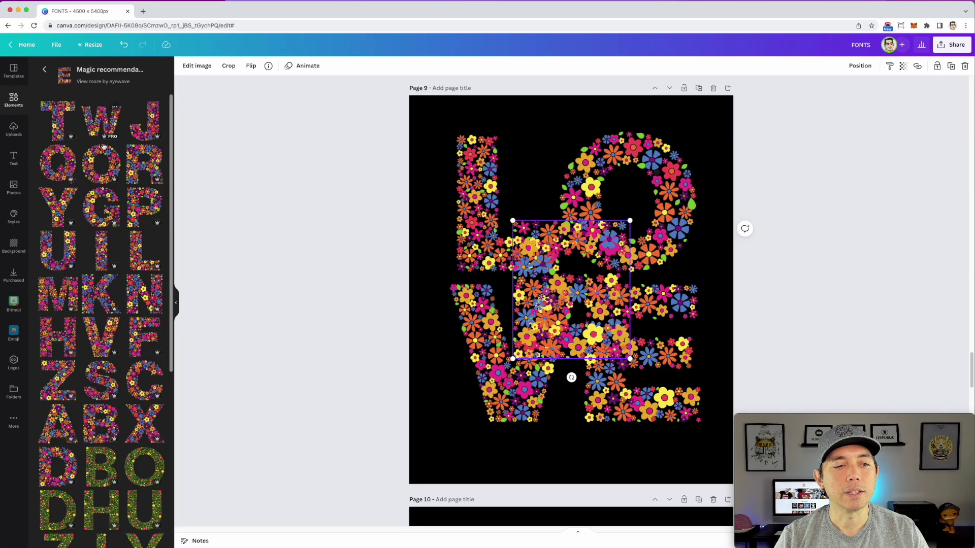
{"action": "scroll", "coordinate": [111, 376], "scroll_direction": "down", "scroll_amount": 5}
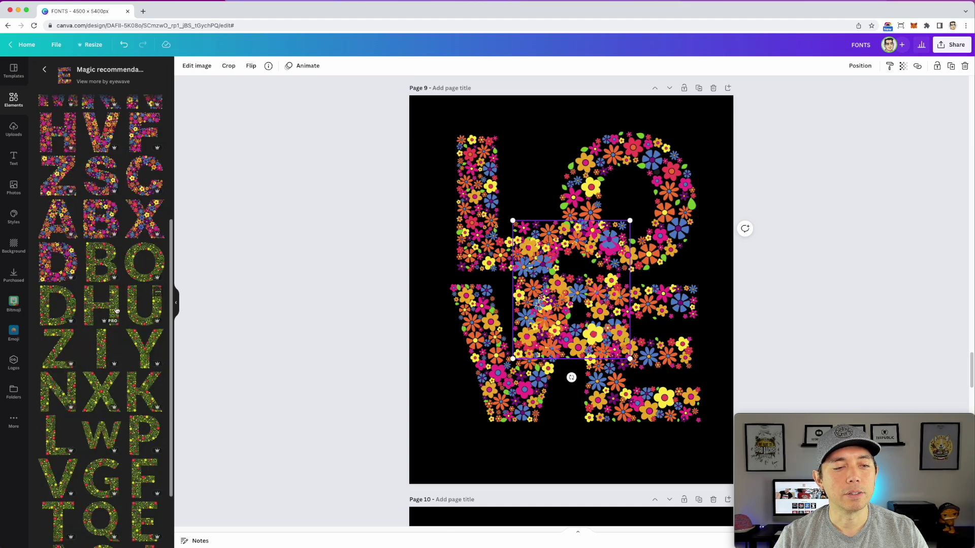
- Add the green leafy letter H to page 9, place it over the L of LOVE, and shift the flower-filled O slightly right
{"action": "left_click", "coordinate": [105, 305]}
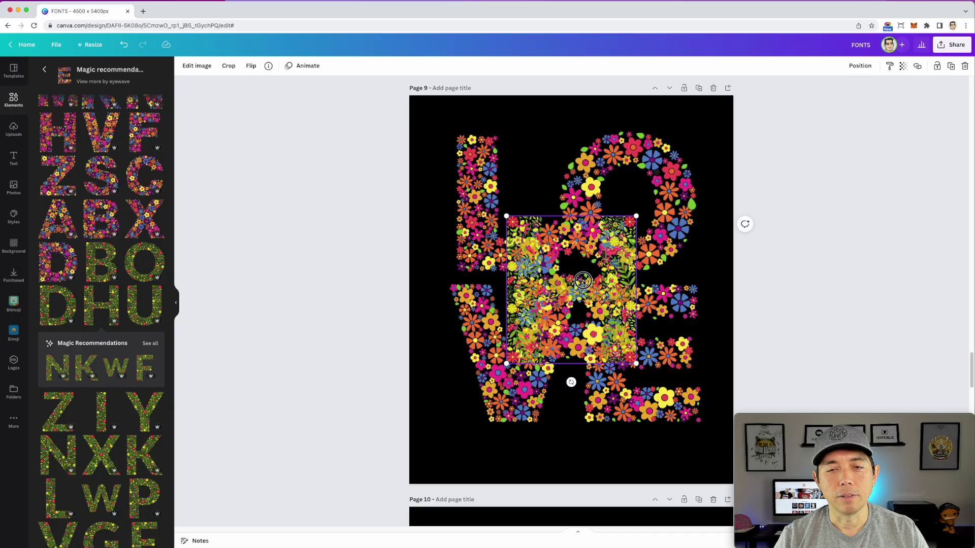
{"action": "left_click_drag", "start_coordinate": [615, 321], "coordinate": [571, 195]}
{"action": "left_click_drag", "start_coordinate": [444, 178], "coordinate": [368, 198]}
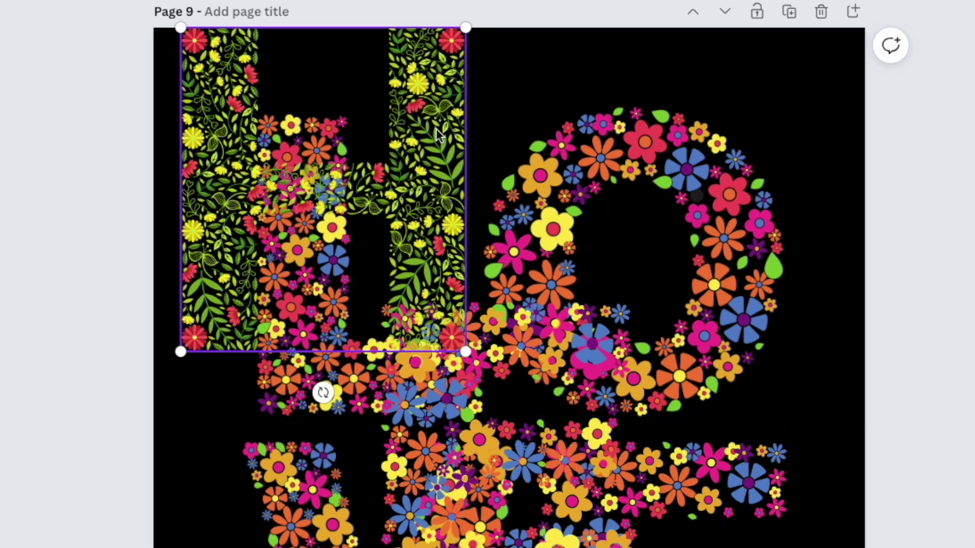
{"action": "left_click_drag", "start_coordinate": [420, 119], "coordinate": [448, 139]}
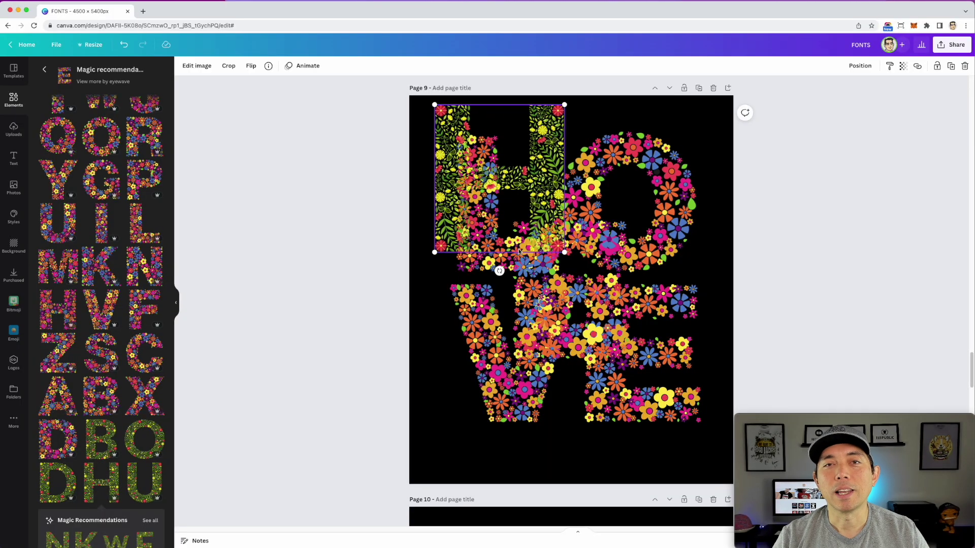
{"action": "left_click_drag", "start_coordinate": [542, 147], "coordinate": [543, 185]}
{"action": "left_click_drag", "start_coordinate": [662, 160], "coordinate": [667, 163]}
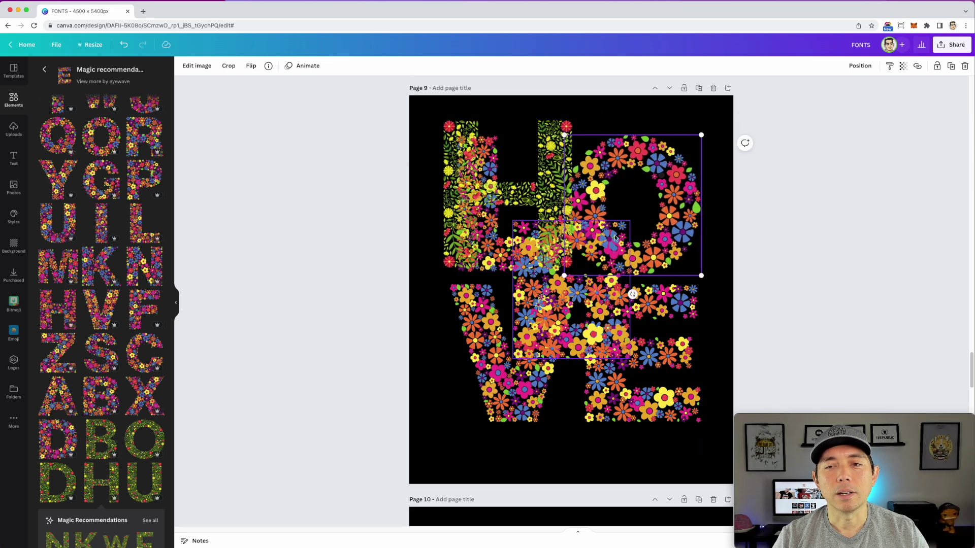
{"action": "left_click_drag", "start_coordinate": [548, 151], "coordinate": [556, 150]}
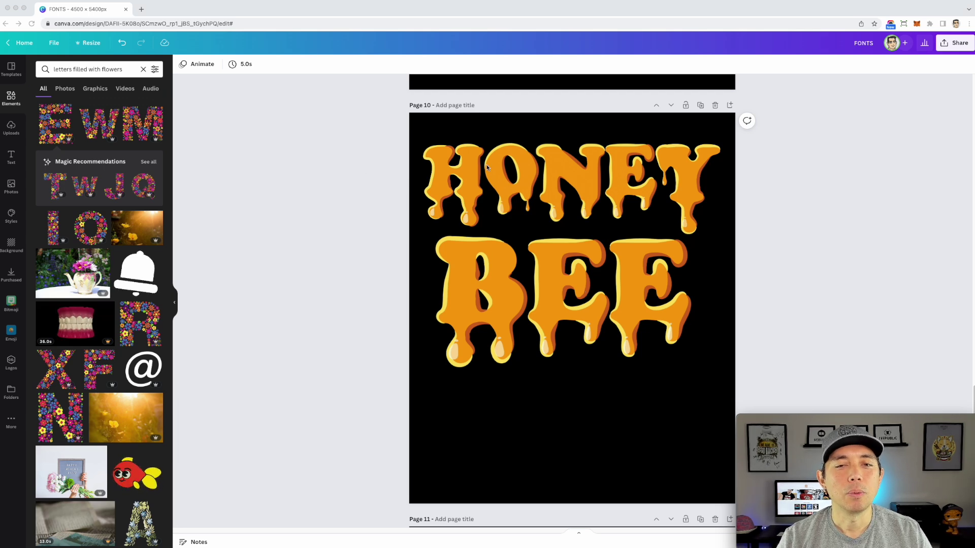
- Select the H of HONEY on page 10 and search the elements library for "letter honey"
{"action": "left_click", "coordinate": [482, 180]}
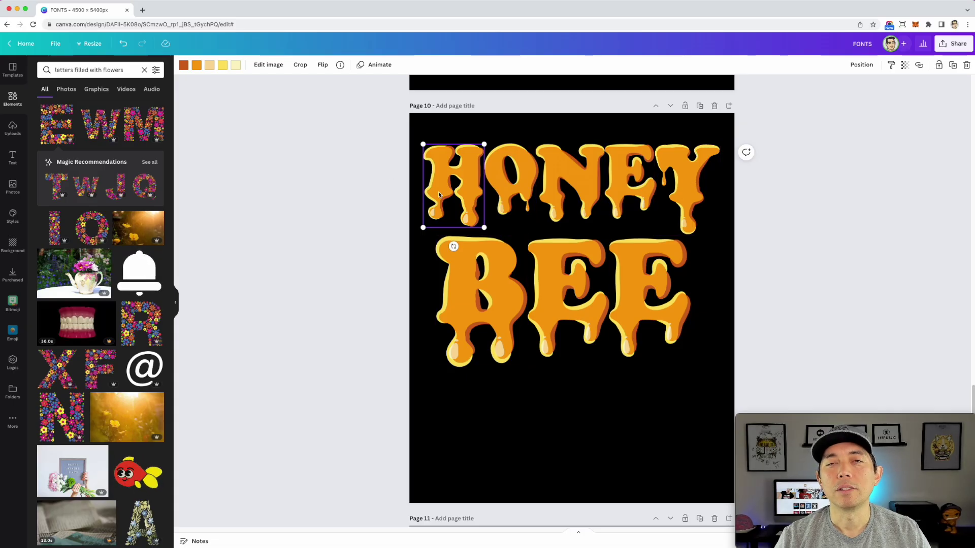
{"action": "left_click", "coordinate": [70, 68]}
{"action": "key", "text": "Return"}
{"action": "triple_click", "coordinate": [71, 66]}
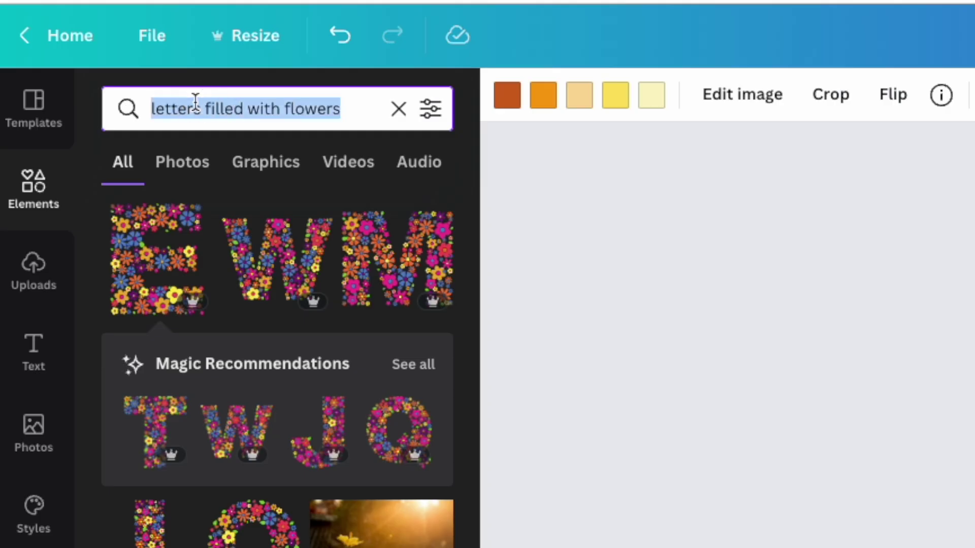
{"action": "type", "text": "letter honey"}
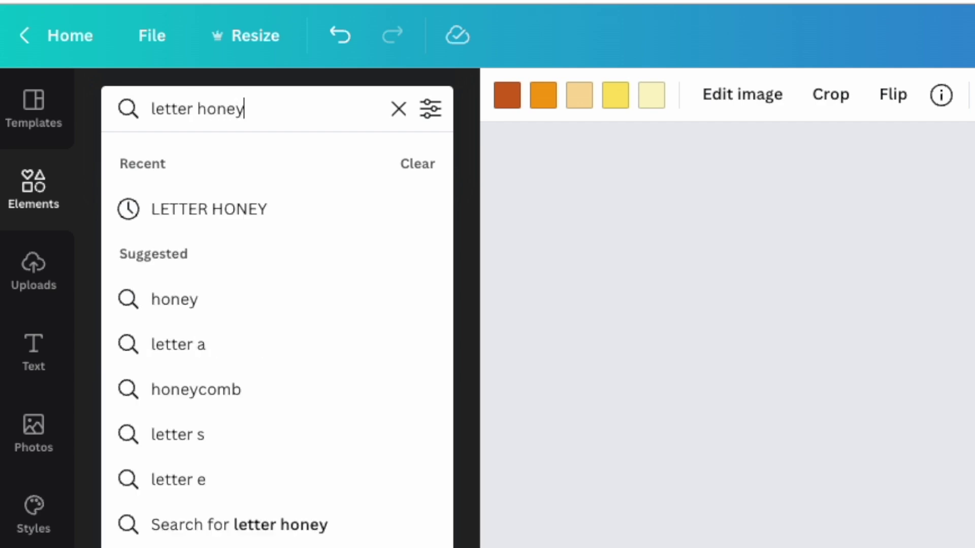
{"action": "key", "text": "Return"}
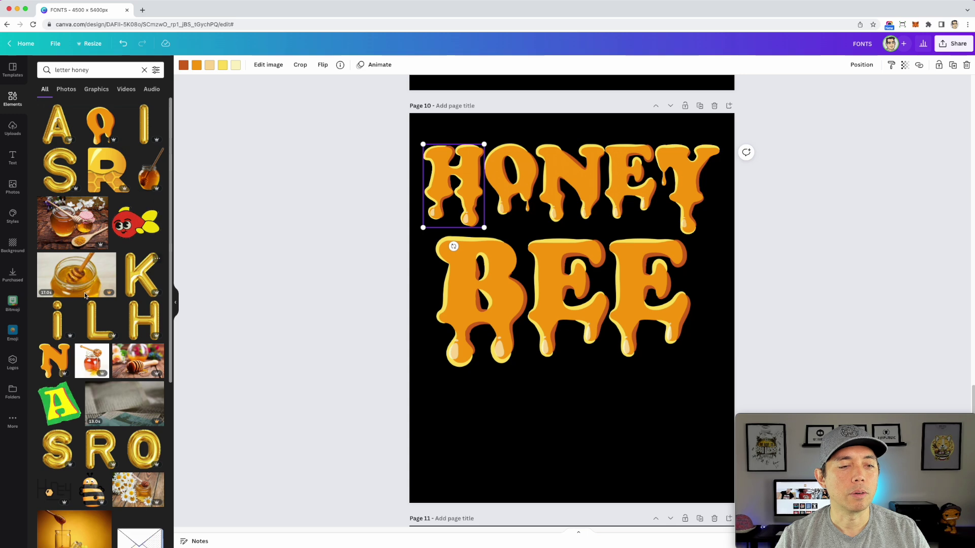
- Add the round dripping honey letter and the honeycomb letter R to page 10
{"action": "left_click", "coordinate": [100, 126]}
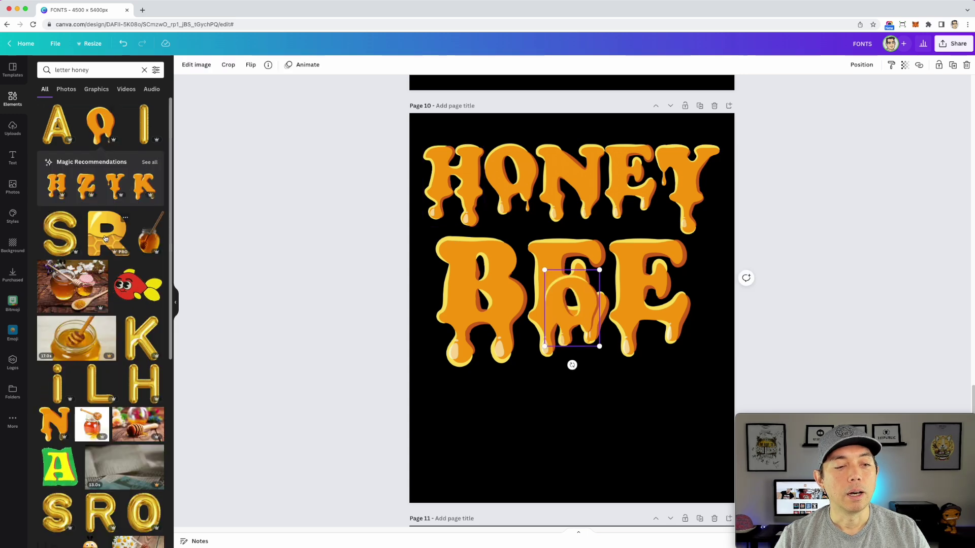
{"action": "scroll", "coordinate": [142, 312], "scroll_direction": "down", "scroll_amount": 2}
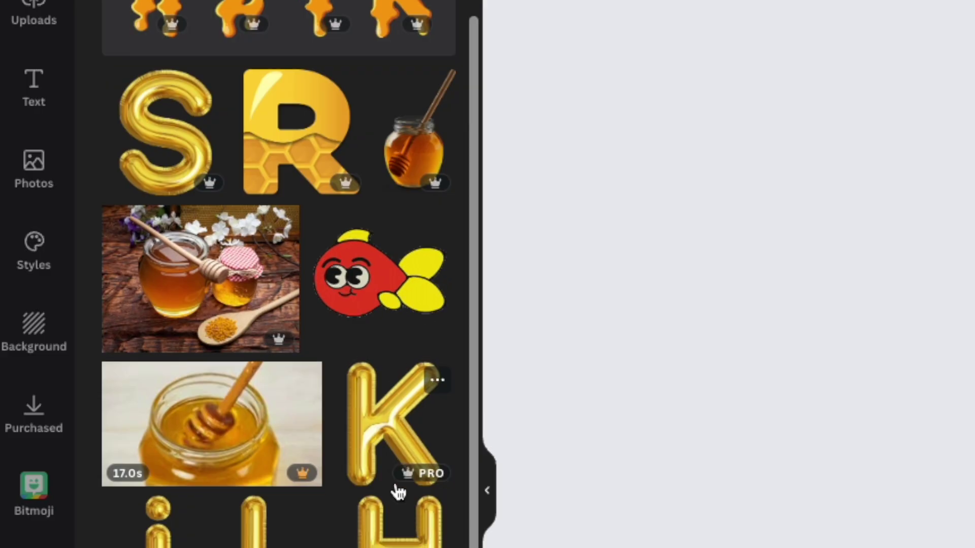
{"action": "scroll", "coordinate": [141, 311], "scroll_direction": "down", "scroll_amount": 1}
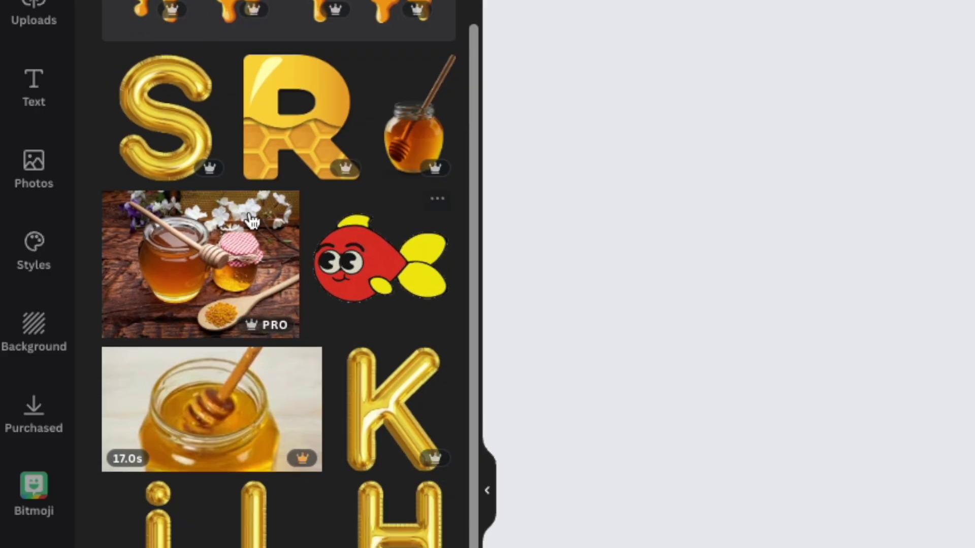
{"action": "left_click", "coordinate": [280, 131]}
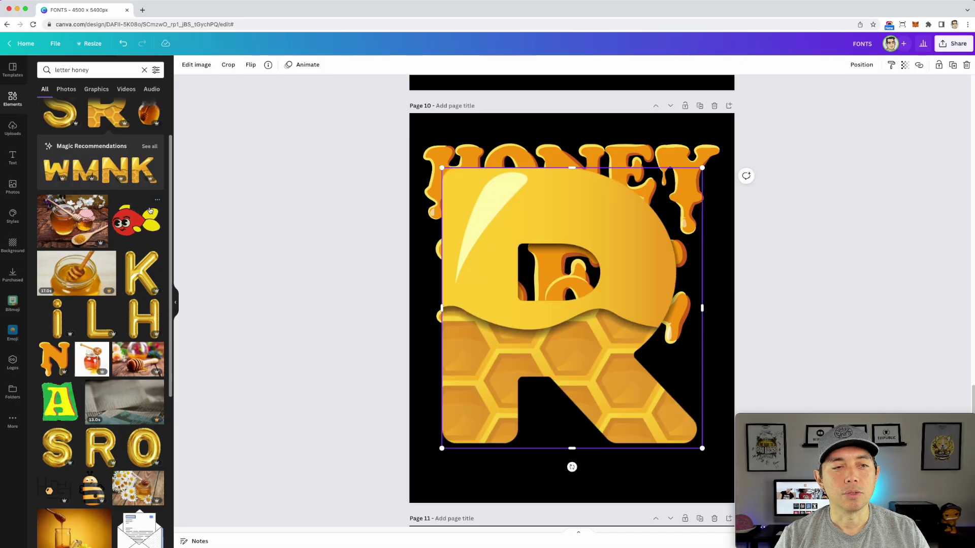
- List all Magic Recommendations for the honeycomb letter R and look through the matching letters
{"action": "left_click", "coordinate": [149, 146]}
{"action": "scroll", "coordinate": [119, 260], "scroll_direction": "down", "scroll_amount": 3}
{"action": "scroll", "coordinate": [119, 260], "scroll_direction": "up", "scroll_amount": 3}
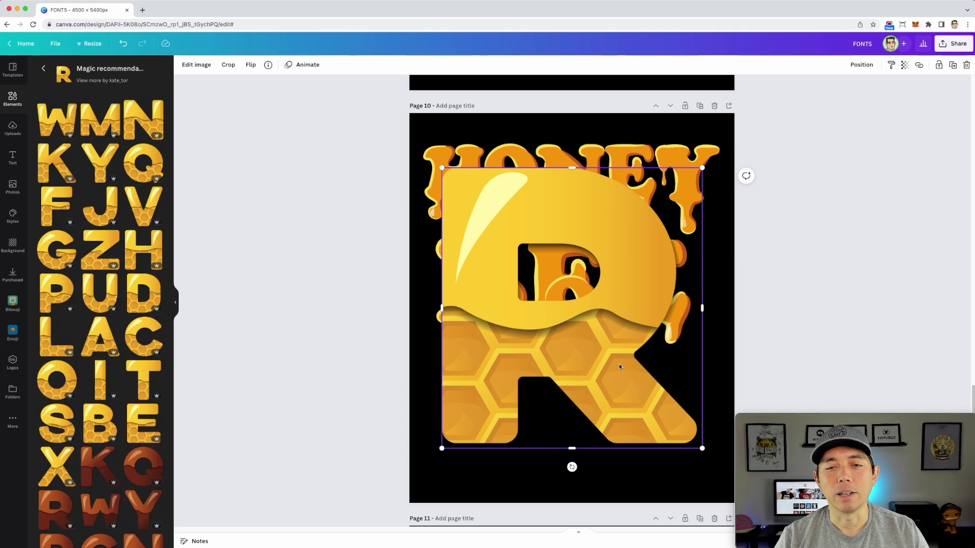
- Move the honeycomb letter R down page 10 to uncover the word HONEY, and select the N of HONEY
{"action": "left_click_drag", "start_coordinate": [599, 237], "coordinate": [603, 256]}
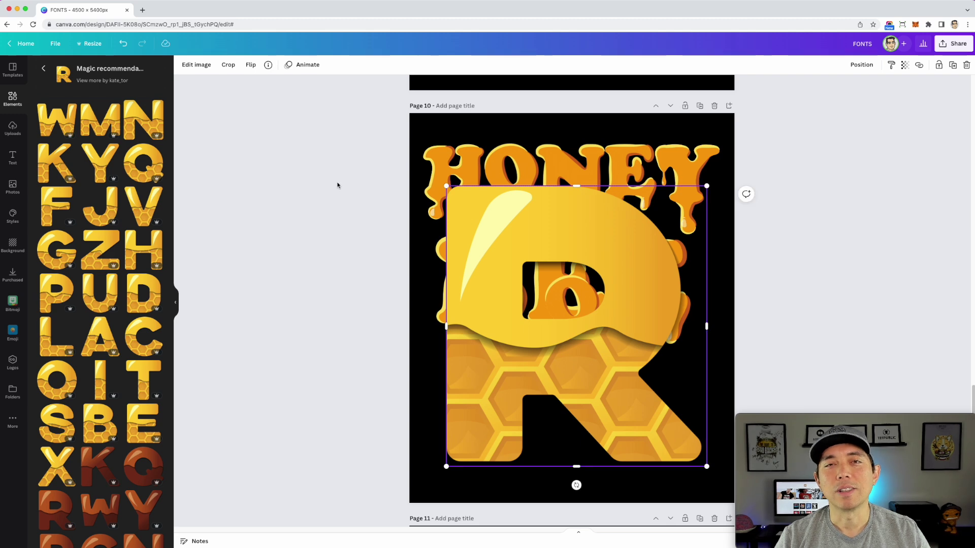
{"action": "left_click_drag", "start_coordinate": [535, 195], "coordinate": [513, 193]}
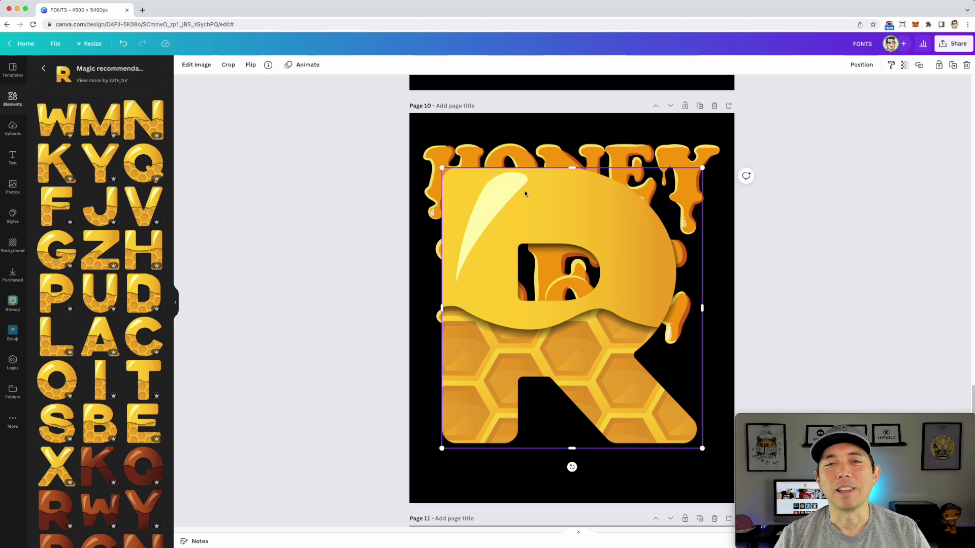
{"action": "mouse_move", "coordinate": [549, 204]}
{"action": "left_mouse_down"}
{"action": "mouse_move", "coordinate": [574, 211]}
{"action": "mouse_move", "coordinate": [557, 206]}
{"action": "left_mouse_up"}
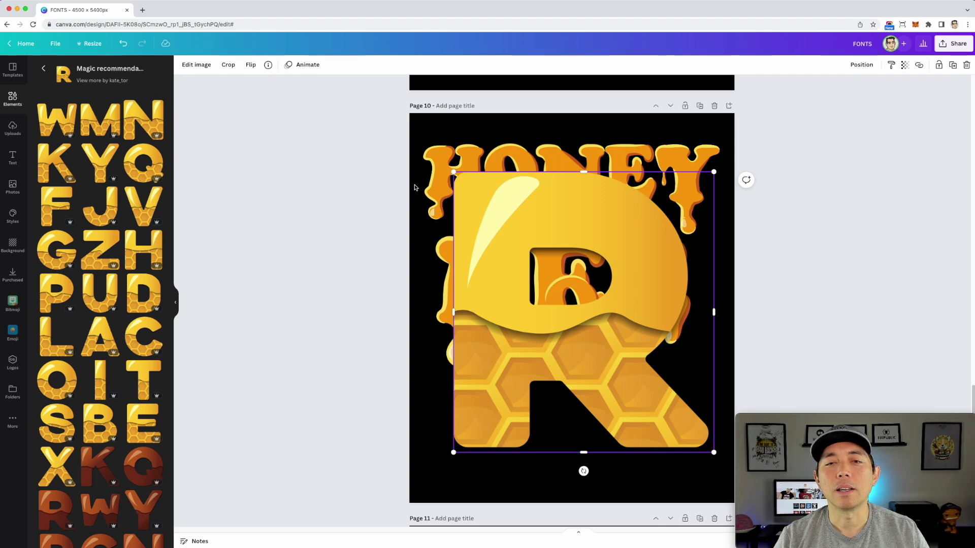
{"action": "left_click_drag", "start_coordinate": [620, 214], "coordinate": [620, 269]}
{"action": "left_click", "coordinate": [577, 166]}
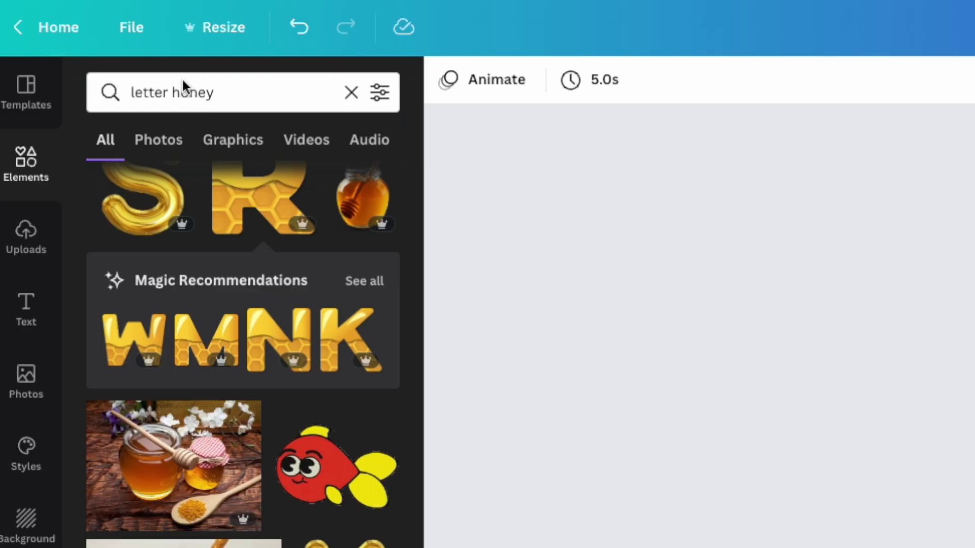
- Search the elements library for "popit alphabet" and look through the results
{"action": "left_click", "coordinate": [186, 90]}
{"action": "triple_click", "coordinate": [186, 90]}
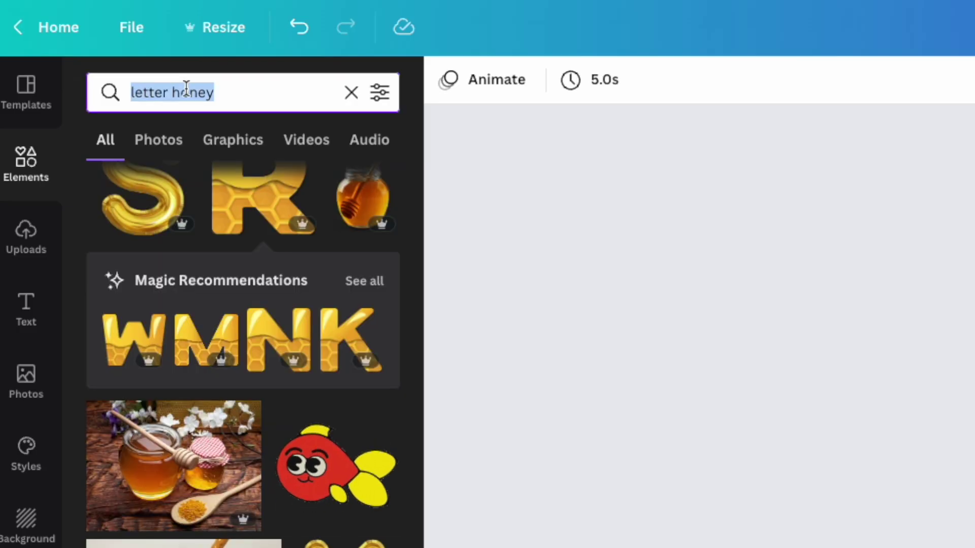
{"action": "type", "text": "po"}
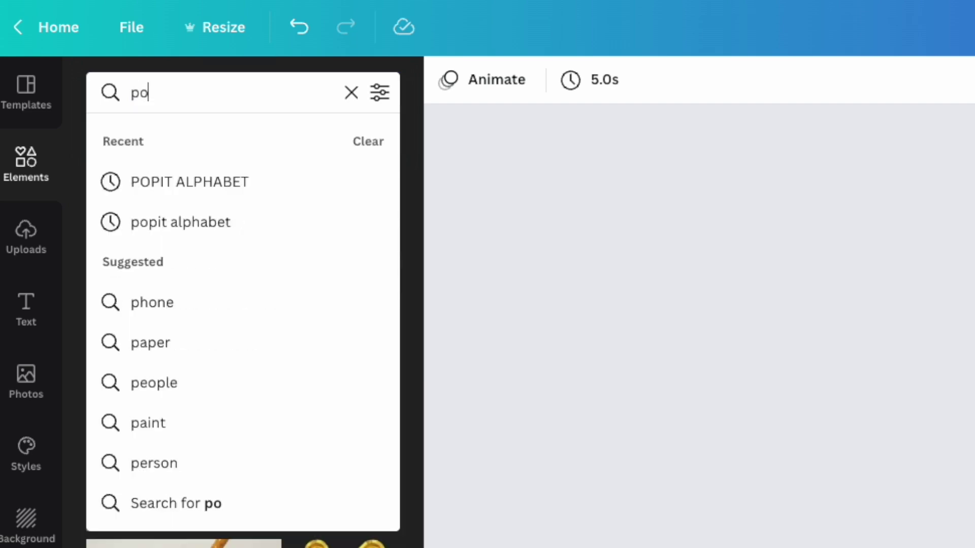
{"action": "type", "text": "pit"}
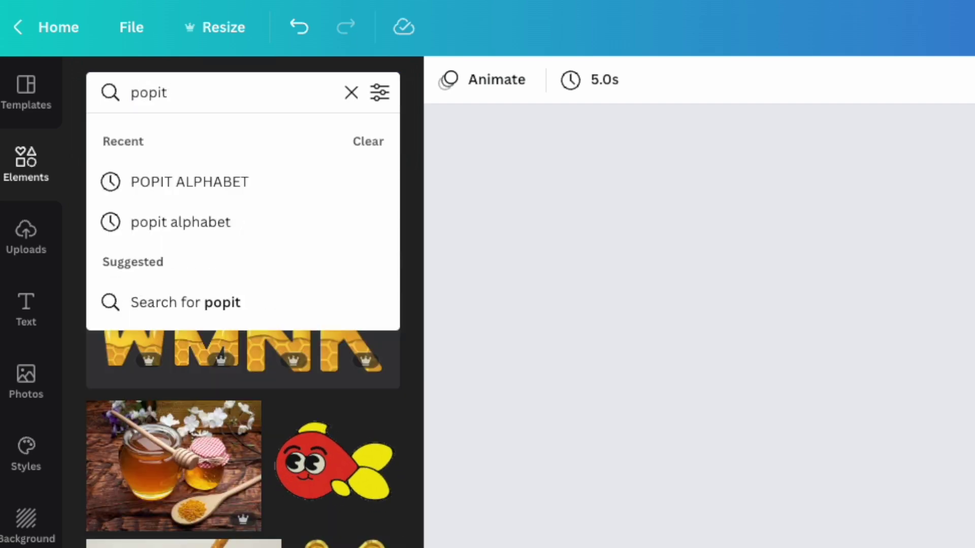
{"action": "left_click", "coordinate": [165, 223]}
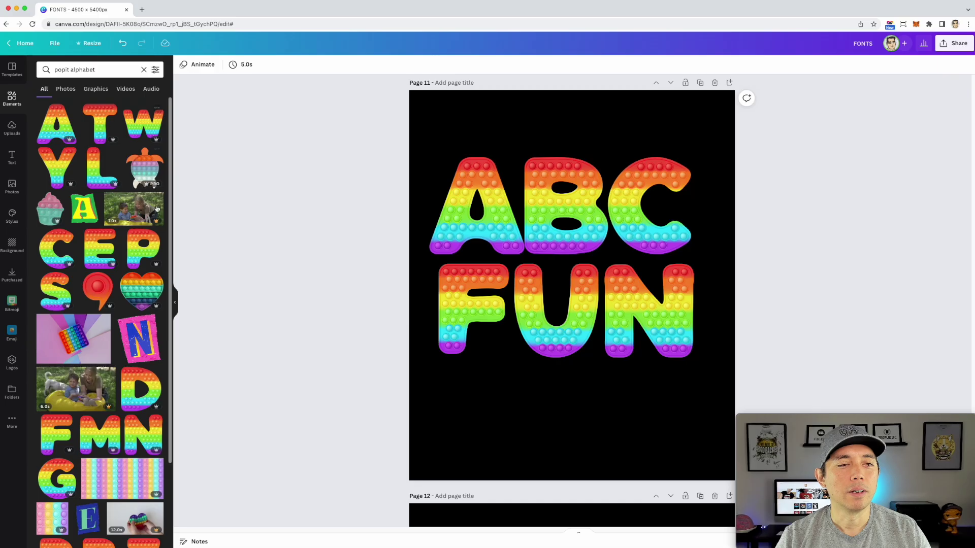
{"action": "scroll", "coordinate": [147, 291], "scroll_direction": "down", "scroll_amount": 3}
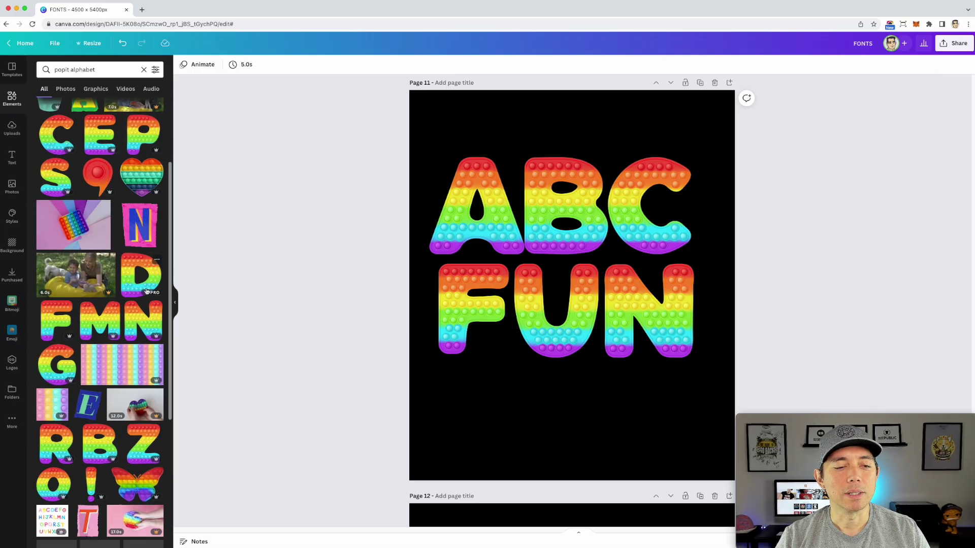
{"action": "scroll", "coordinate": [147, 292], "scroll_direction": "up", "scroll_amount": 3}
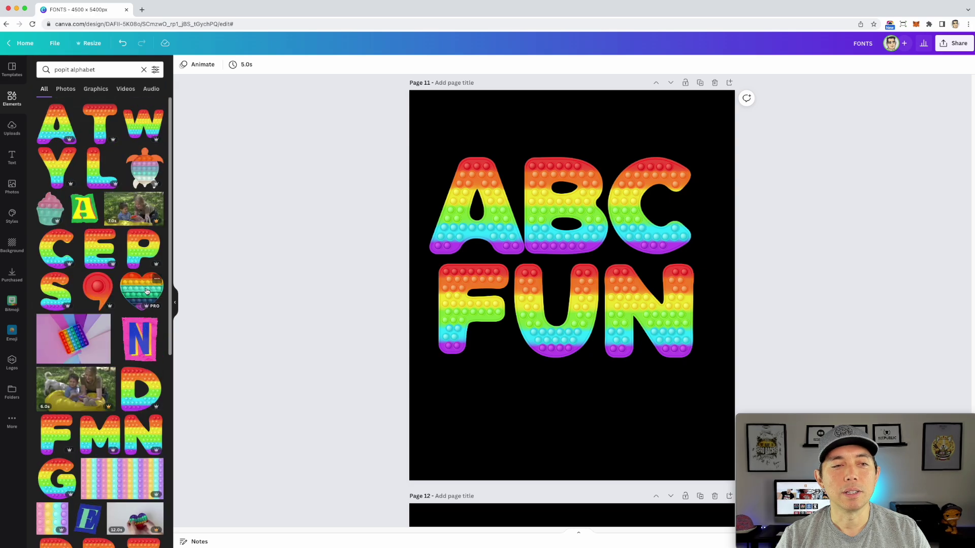
- Add the rainbow pop-it letter A to page 11 and browse all its Magic Recommendations down to the turquoise letters
{"action": "left_click", "coordinate": [56, 124]}
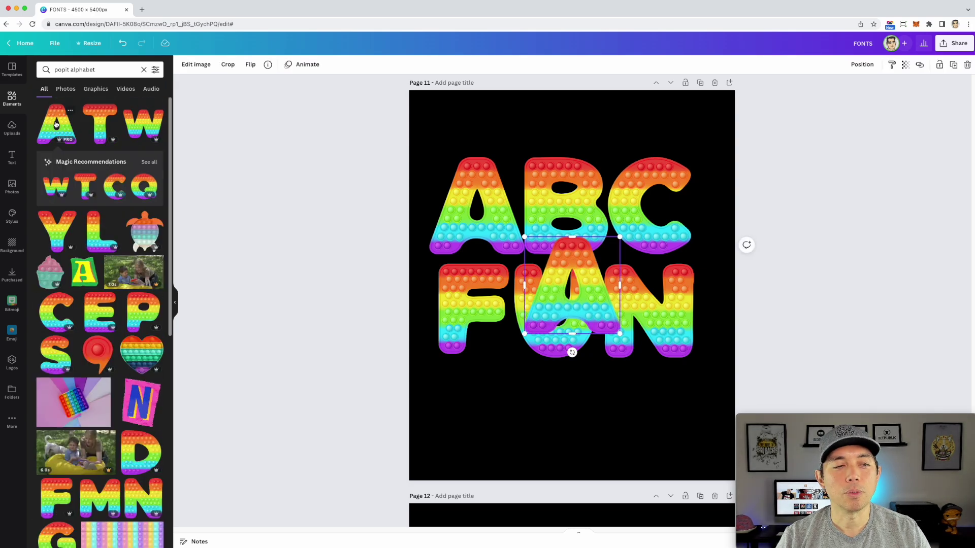
{"action": "left_click", "coordinate": [142, 162]}
{"action": "scroll", "coordinate": [114, 318], "scroll_direction": "down", "scroll_amount": 5}
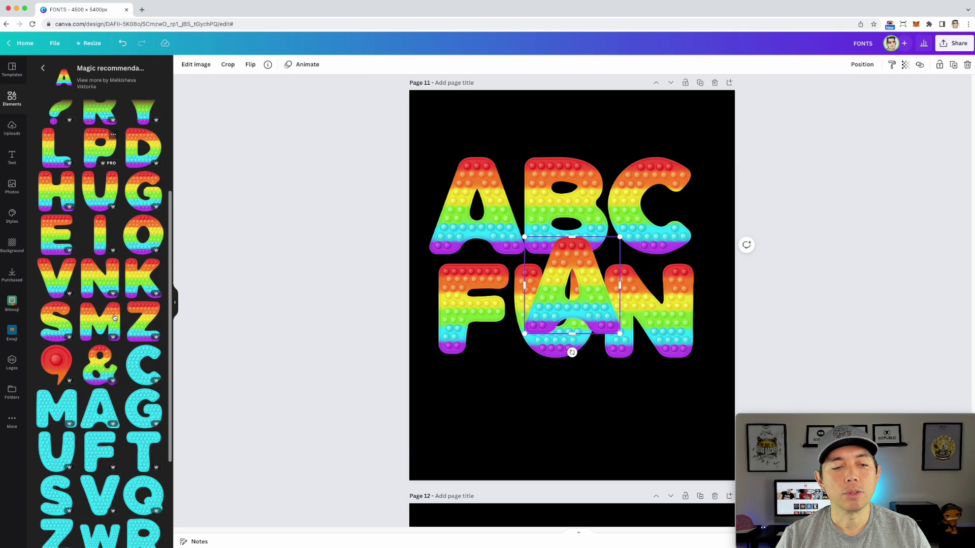
- Delete the turquoise pop-it letter A after trying it on page 11, and move the rainbow A below the word FUN
{"action": "left_click", "coordinate": [103, 301]}
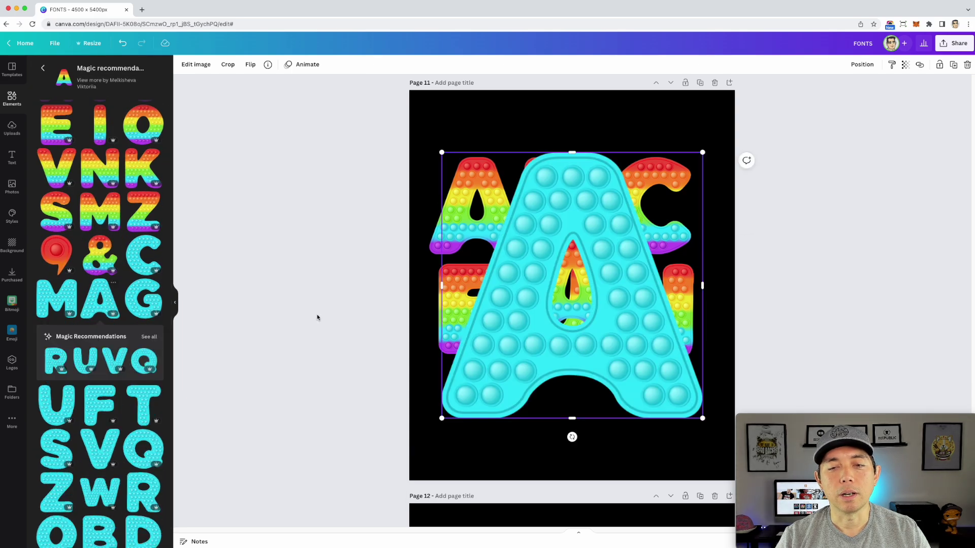
{"action": "mouse_move", "coordinate": [637, 280]}
{"action": "left_mouse_down"}
{"action": "mouse_move", "coordinate": [629, 303]}
{"action": "mouse_move", "coordinate": [627, 274]}
{"action": "mouse_move", "coordinate": [635, 289]}
{"action": "mouse_move", "coordinate": [626, 315]}
{"action": "mouse_move", "coordinate": [625, 287]}
{"action": "left_mouse_up"}
{"action": "key", "text": "Delete"}
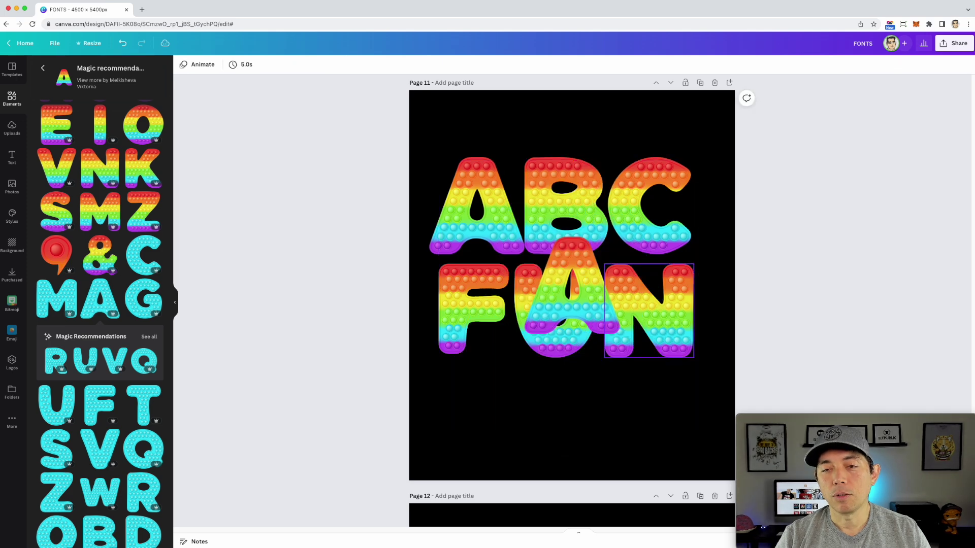
{"action": "left_click_drag", "start_coordinate": [580, 277], "coordinate": [498, 386]}
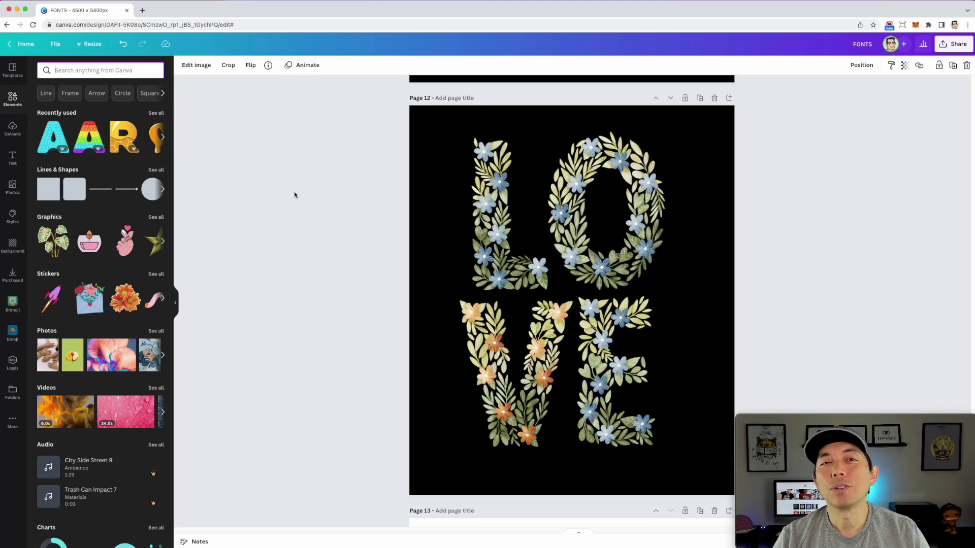
- Select the floral letters of LOVE on page 12 one at a time to examine each separate graphic
{"action": "left_click", "coordinate": [589, 172]}
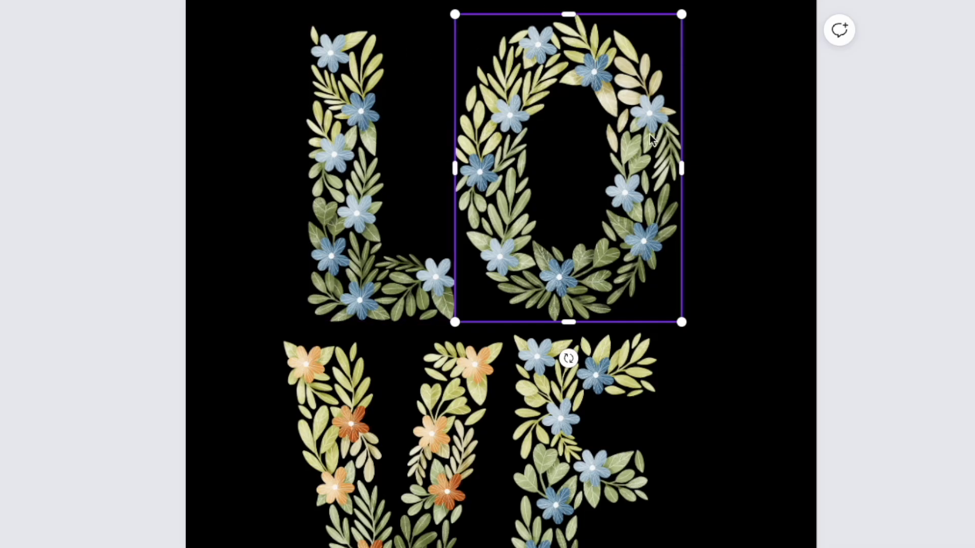
{"action": "left_click", "coordinate": [432, 438]}
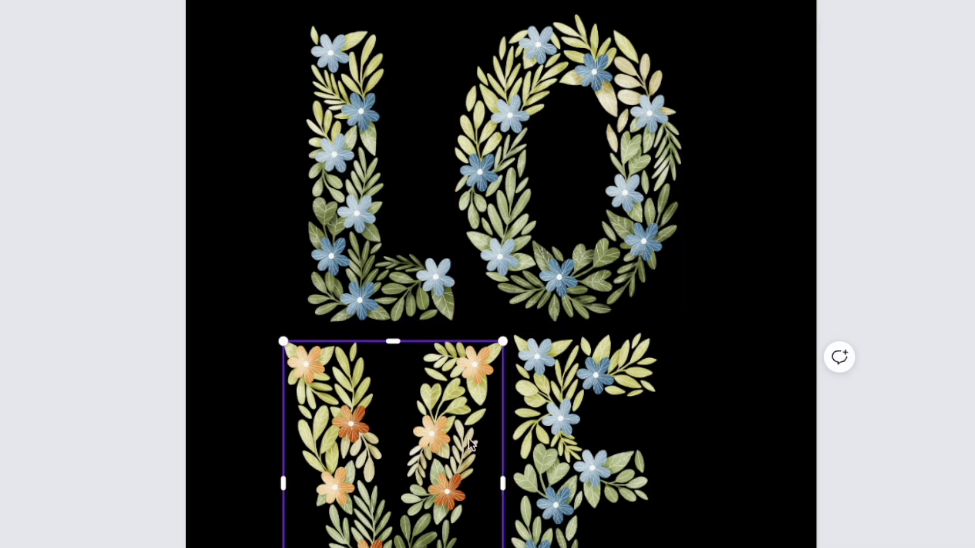
{"action": "left_click", "coordinate": [558, 388]}
{"action": "left_click", "coordinate": [660, 208]}
{"action": "left_click", "coordinate": [348, 134]}
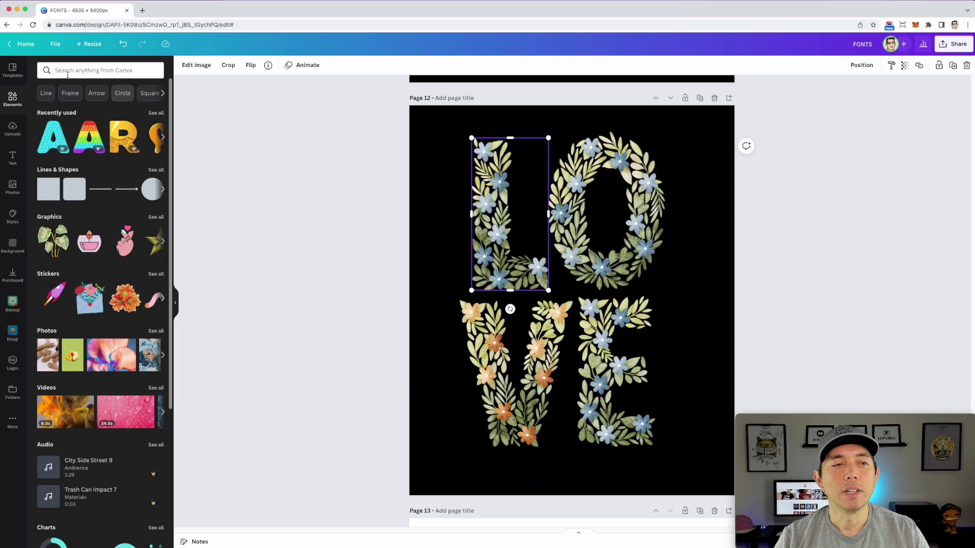
- Search the elements library for "alphabet floral text"
{"action": "left_click", "coordinate": [65, 71]}
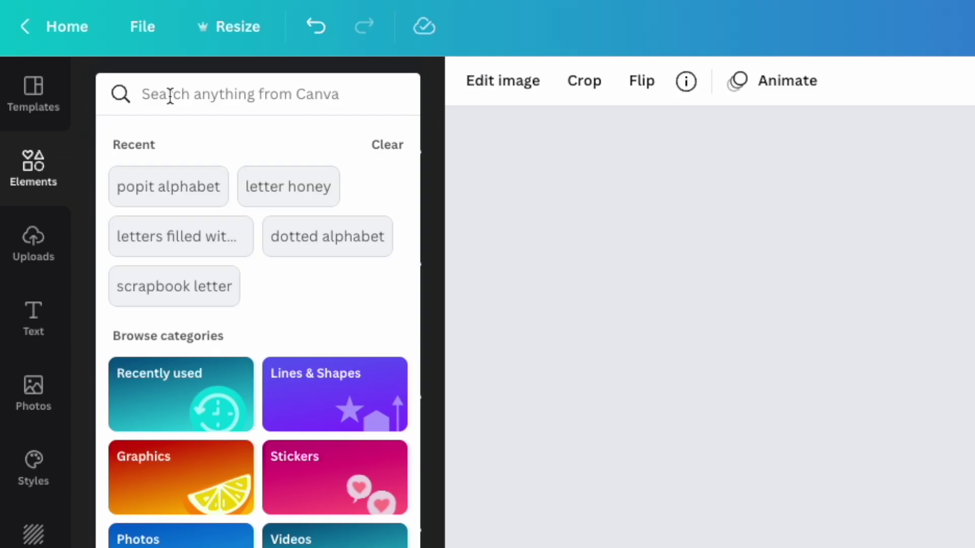
{"action": "left_click", "coordinate": [170, 95]}
{"action": "type", "text": "alp"}
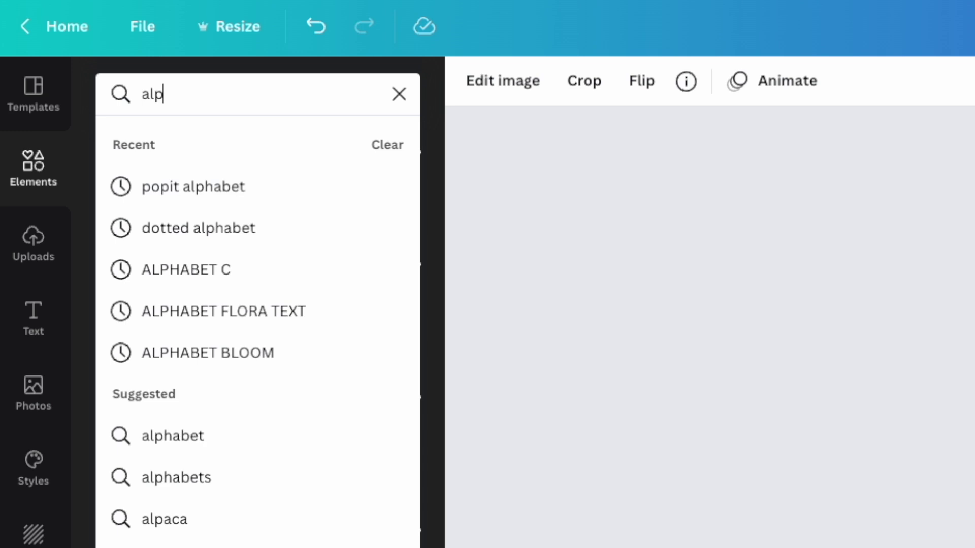
{"action": "type", "text": "habet "}
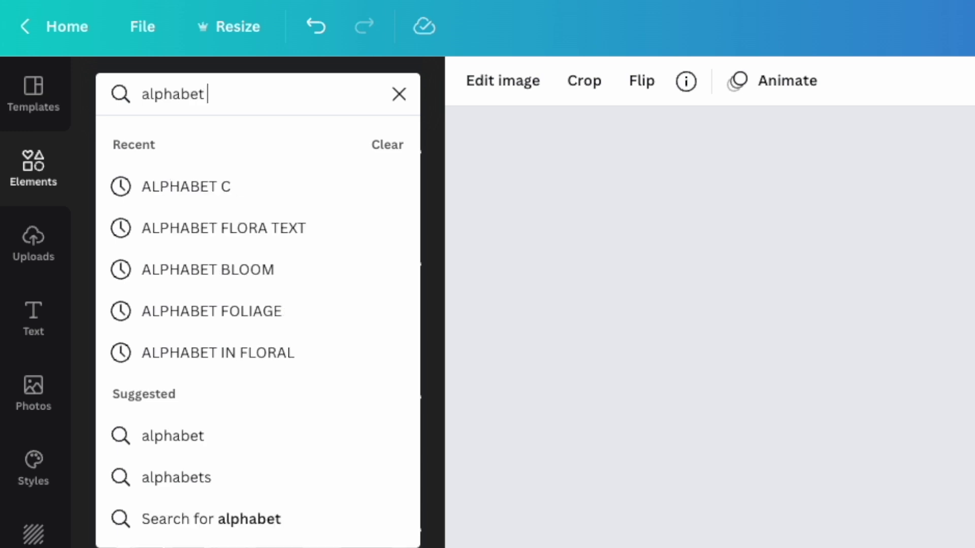
{"action": "type", "text": "florat text"}
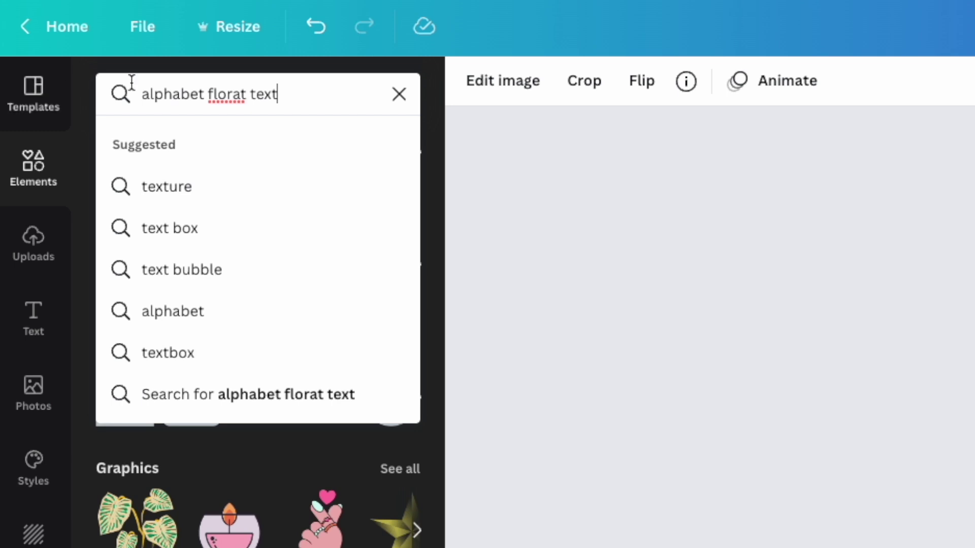
{"action": "left_click", "coordinate": [246, 95]}
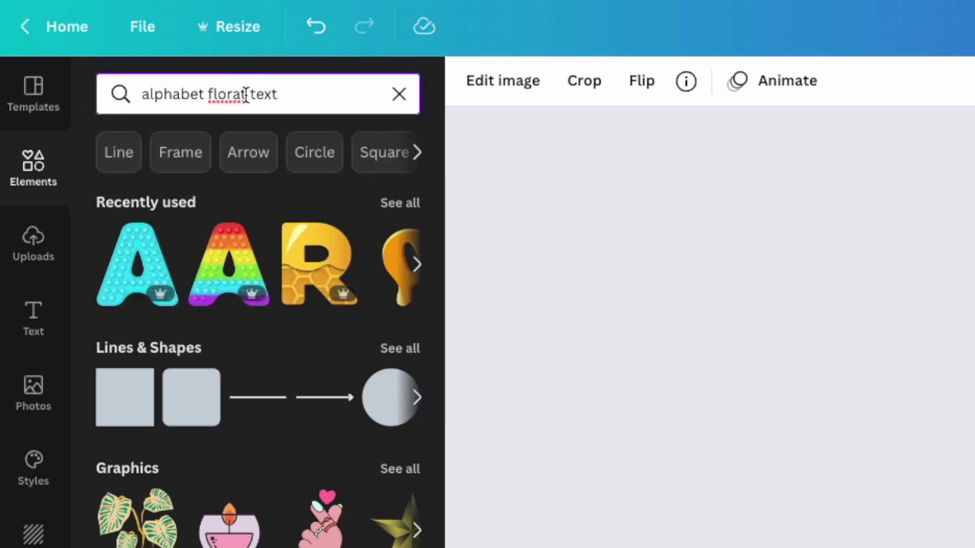
{"action": "key", "text": "BackSpace"}
{"action": "type", "text": "l"}
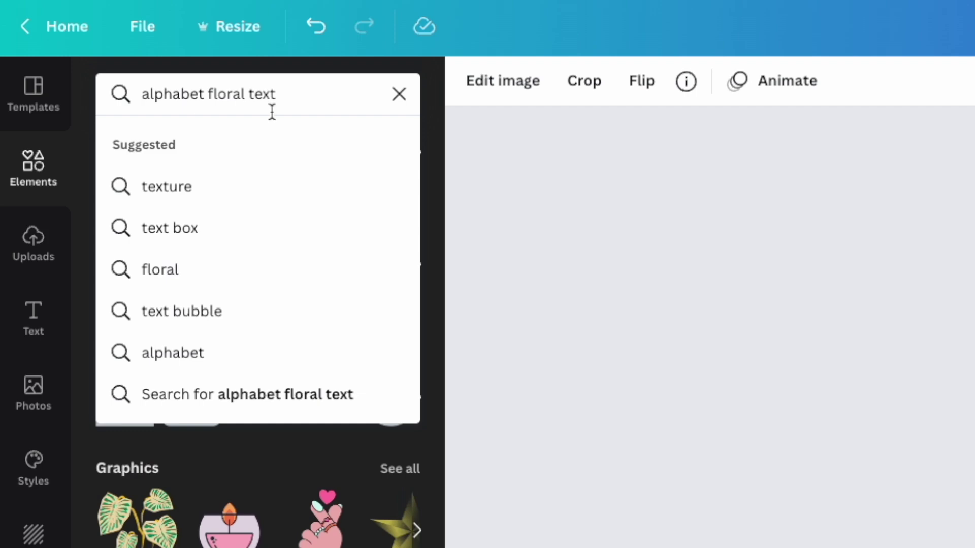
{"action": "left_click", "coordinate": [335, 98]}
{"action": "key", "text": "Return"}
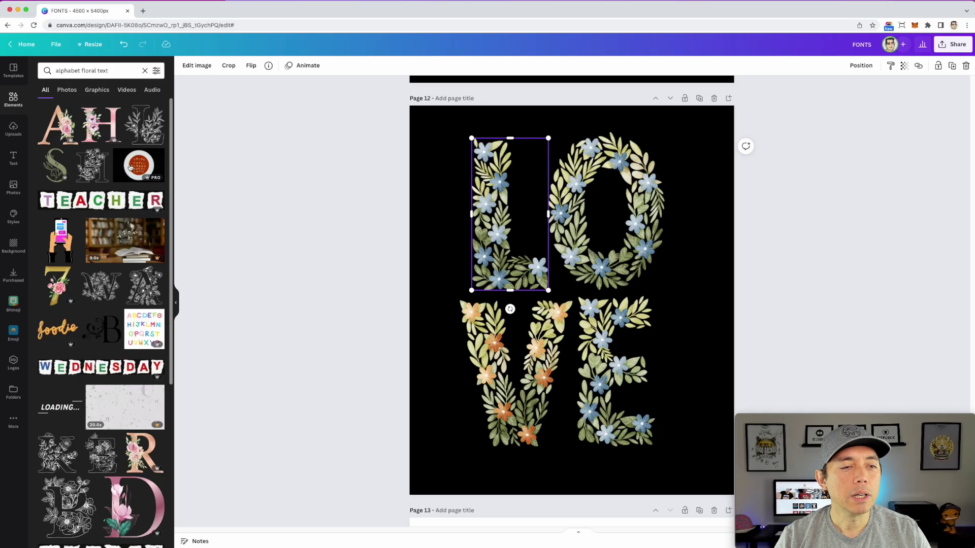
- Add the leafy letter D with blue flowers from the results to page 12 and list all its Magic Recommendations
{"action": "scroll", "coordinate": [115, 190], "scroll_direction": "down", "scroll_amount": 2}
{"action": "scroll", "coordinate": [115, 190], "scroll_direction": "down", "scroll_amount": 10}
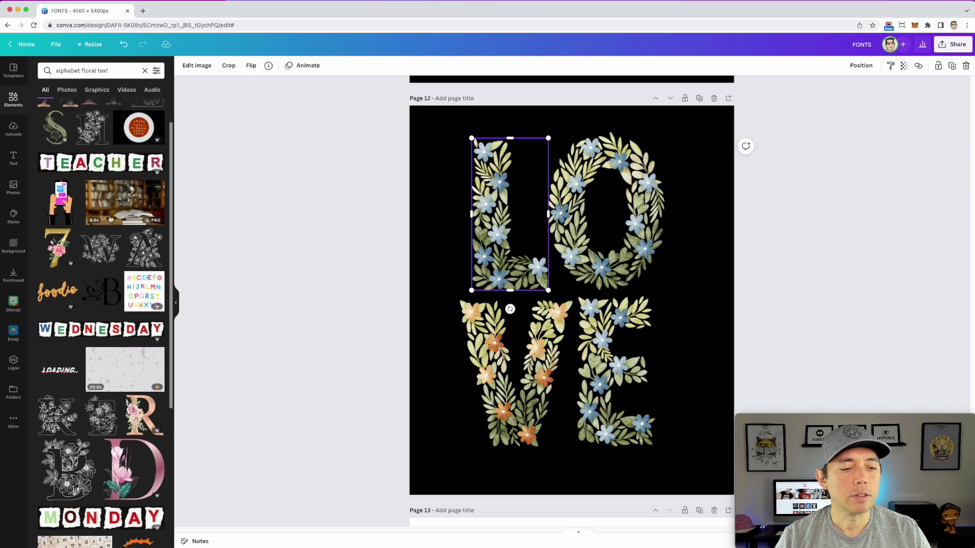
{"action": "scroll", "coordinate": [110, 219], "scroll_direction": "down", "scroll_amount": 6}
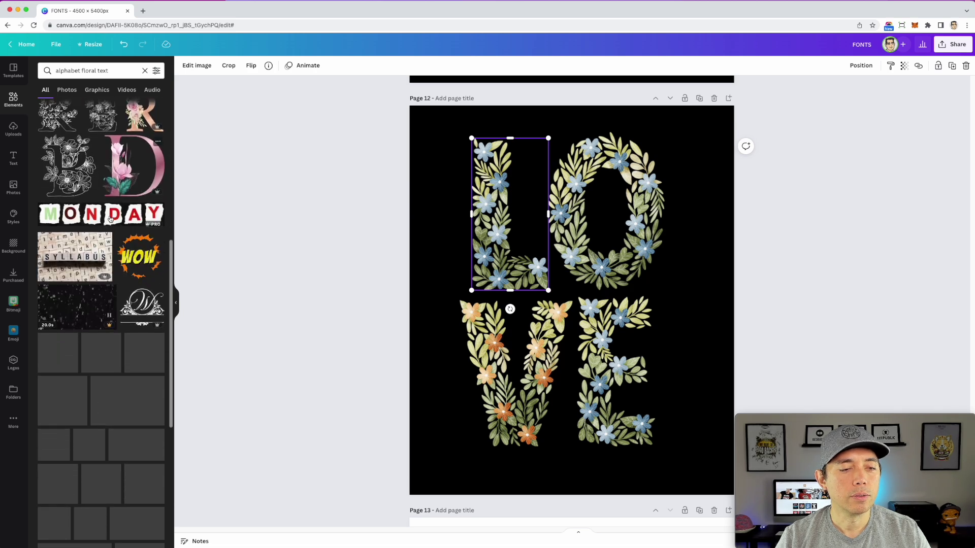
{"action": "scroll", "coordinate": [110, 219], "scroll_direction": "down", "scroll_amount": 8}
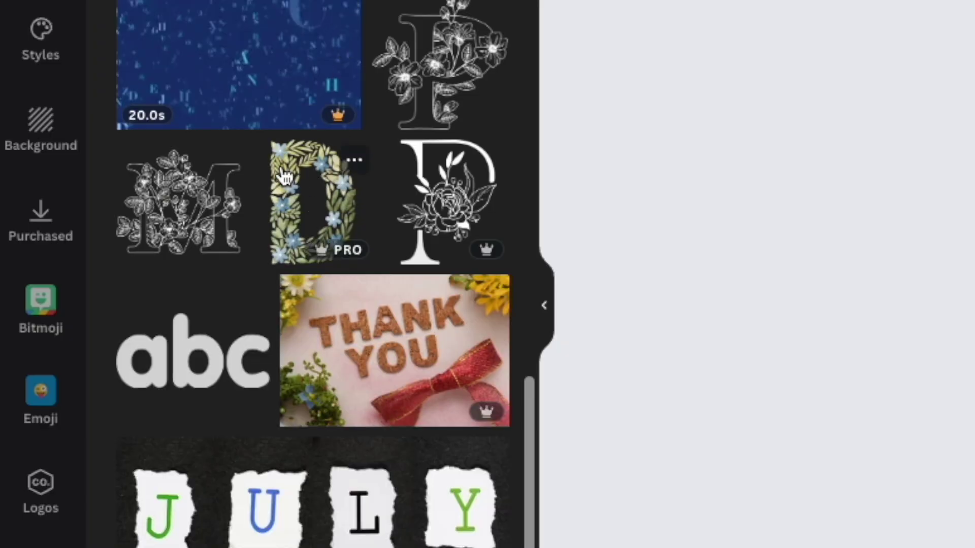
{"action": "scroll", "coordinate": [351, 87], "scroll_direction": "up", "scroll_amount": 12}
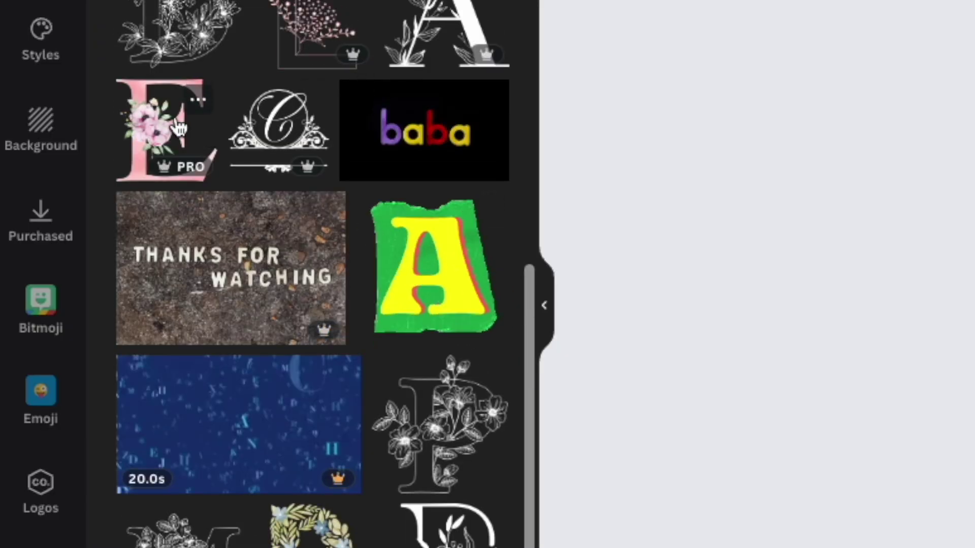
{"action": "scroll", "coordinate": [361, 390], "scroll_direction": "down", "scroll_amount": 10}
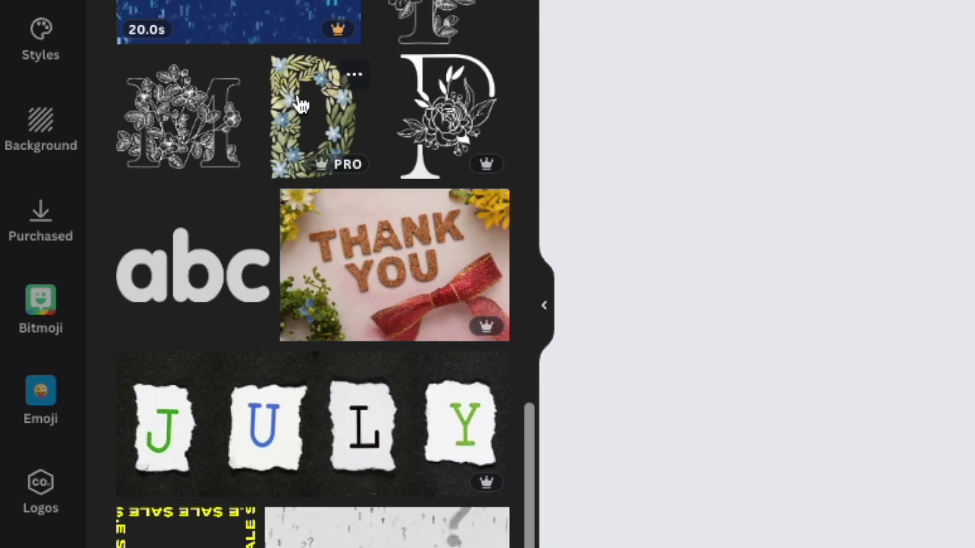
{"action": "mouse_move", "coordinate": [297, 91]}
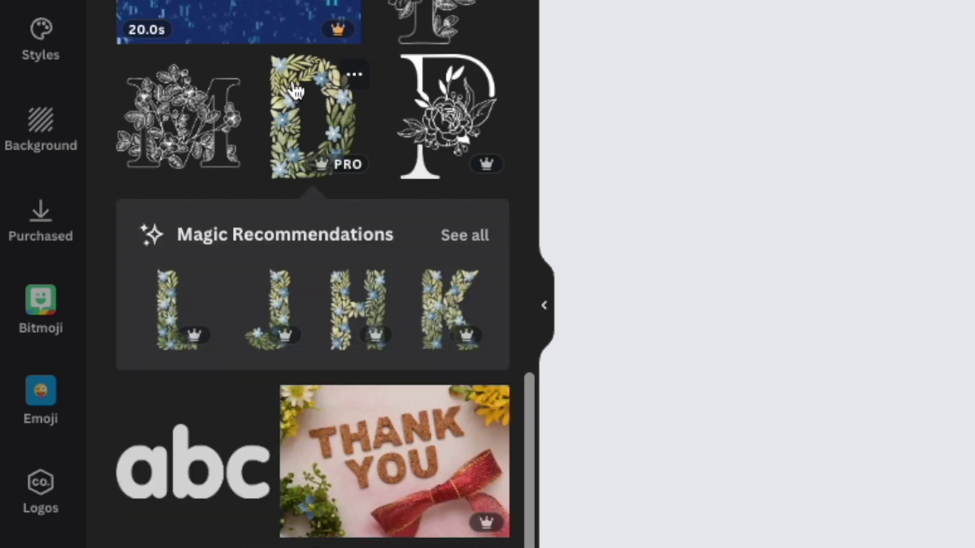
{"action": "left_click", "coordinate": [465, 236]}
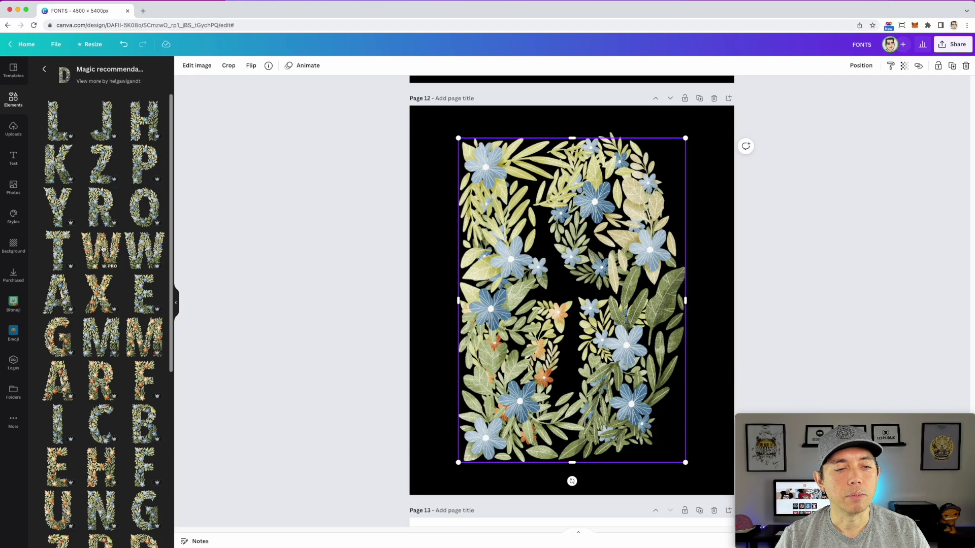
- Add the white daisy letter I from the recommendations to page 12 and list all Magic Recommendations for it
{"action": "scroll", "coordinate": [103, 249], "scroll_direction": "down", "scroll_amount": 5}
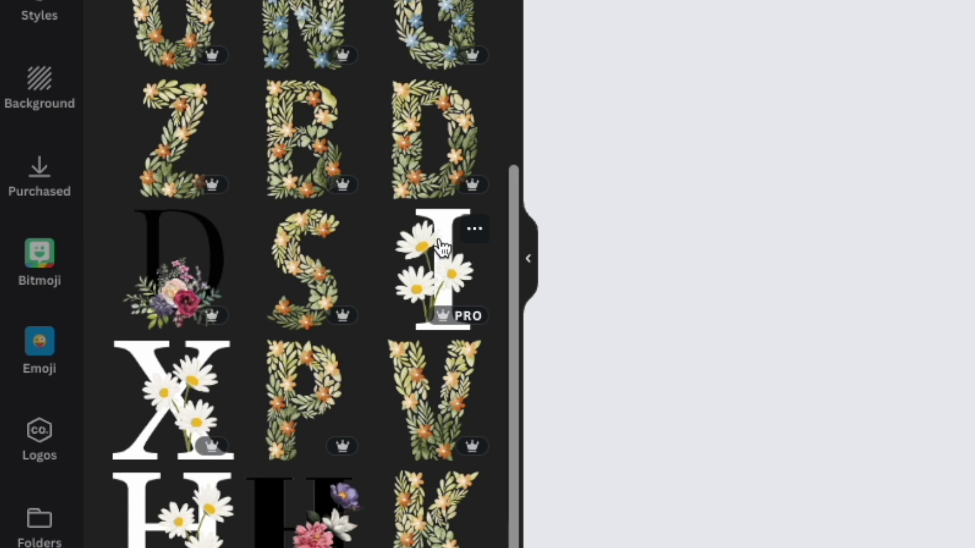
{"action": "left_click", "coordinate": [432, 261]}
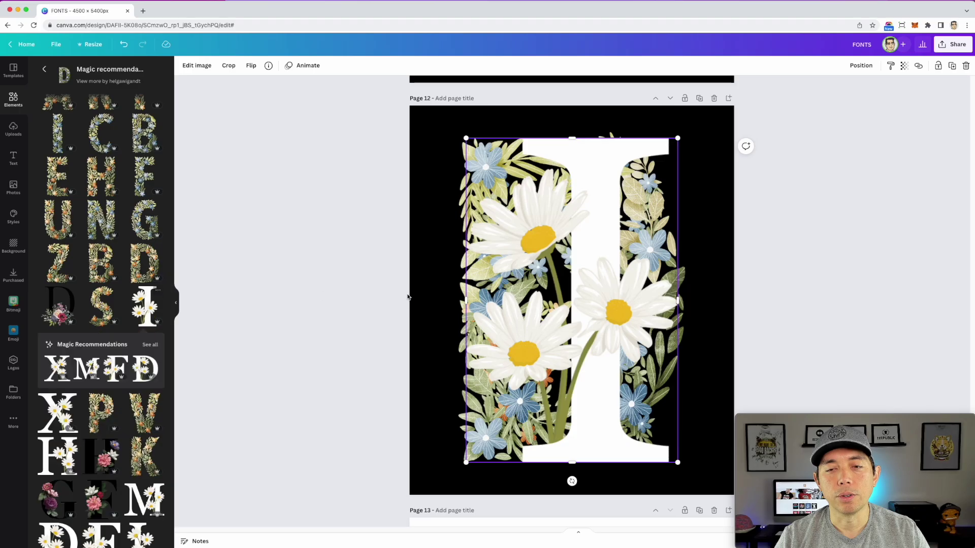
{"action": "left_click", "coordinate": [150, 344]}
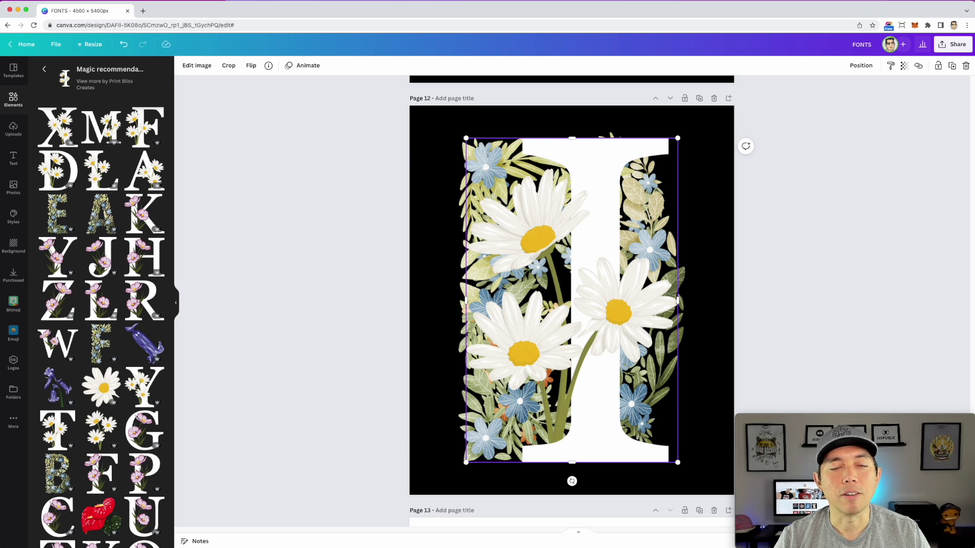
{"action": "left_click_drag", "start_coordinate": [580, 249], "coordinate": [533, 228]}
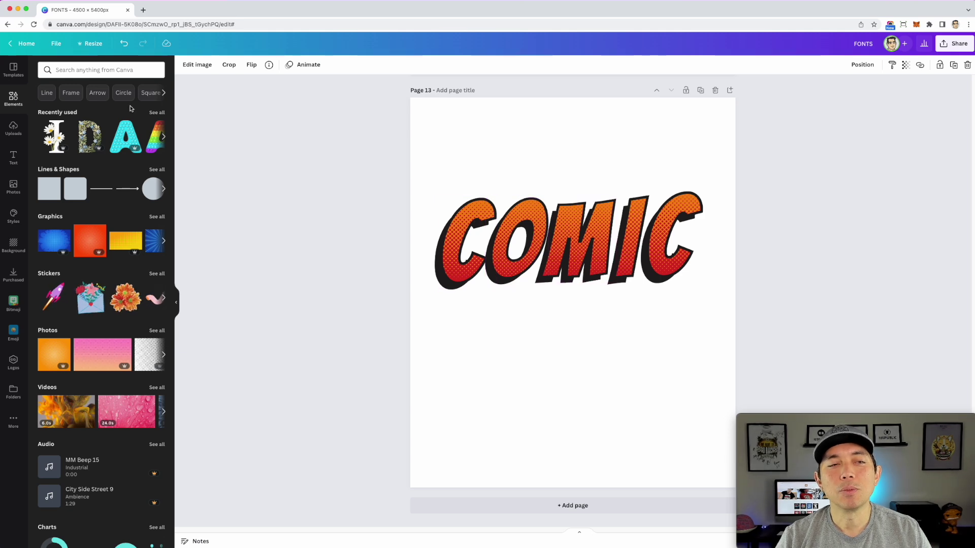
- Search the elements library for "alphabet w" and add the orange-red comic-style W below COMIC on page 13
{"action": "left_click", "coordinate": [69, 70]}
{"action": "type", "text": "al"}
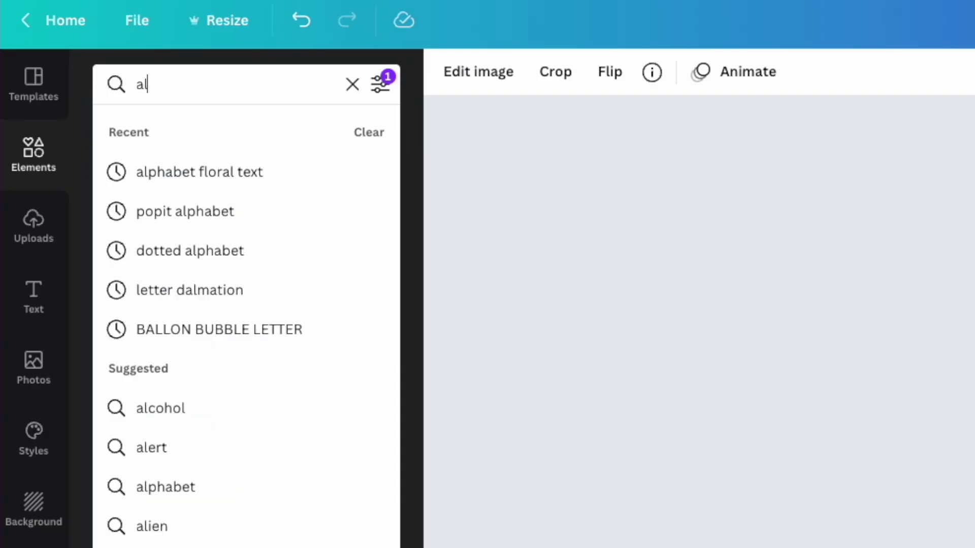
{"action": "type", "text": "phabet "}
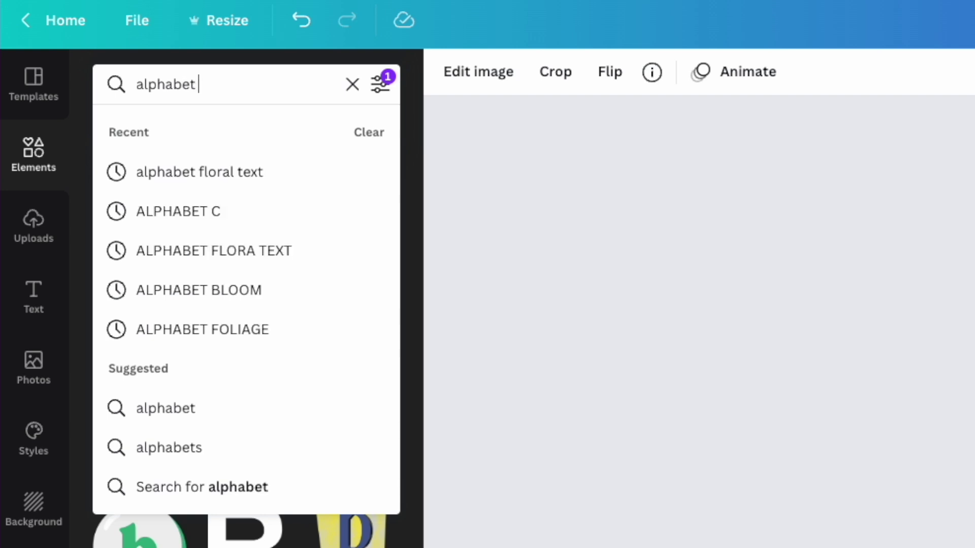
{"action": "type", "text": "w"}
{"action": "key", "text": "Return"}
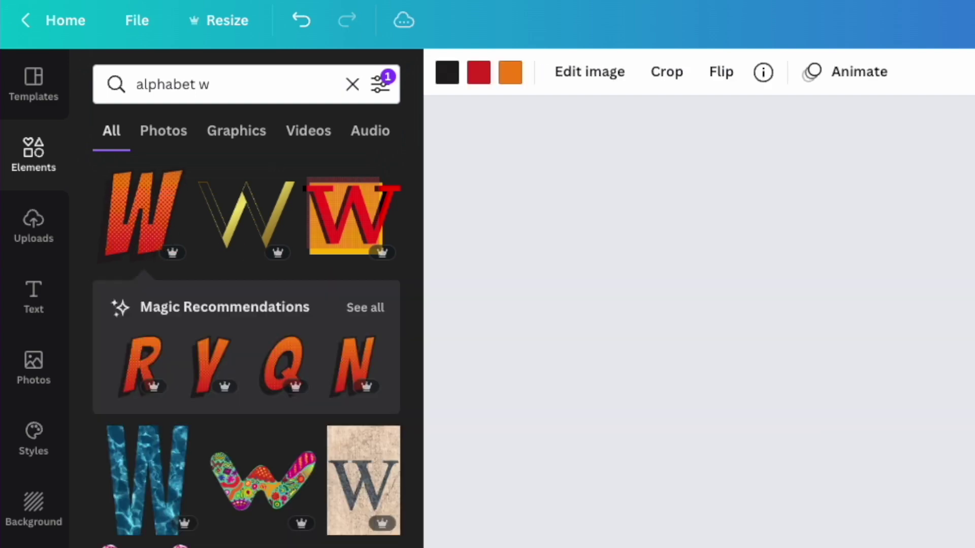
- Look through all Magic Recommendations for the comic-style W and return to the "alphabet w" results
{"action": "left_click", "coordinate": [365, 307]}
{"action": "scroll", "coordinate": [226, 334], "scroll_direction": "down", "scroll_amount": 2}
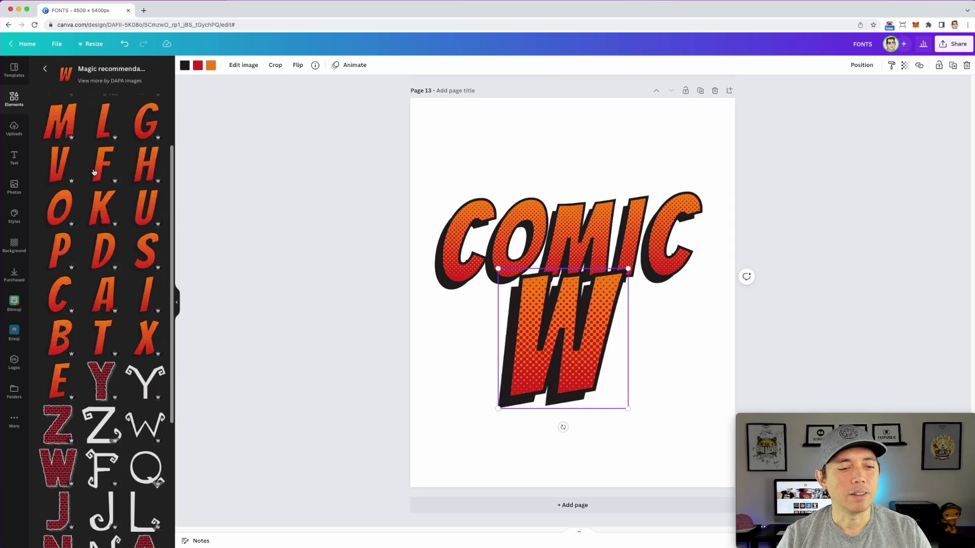
{"action": "scroll", "coordinate": [94, 173], "scroll_direction": "down", "scroll_amount": 2}
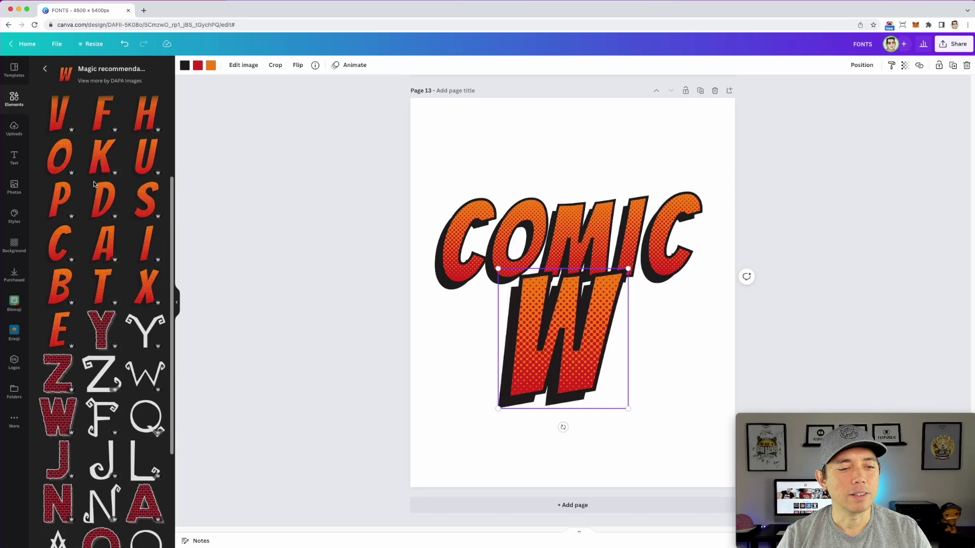
{"action": "scroll", "coordinate": [95, 214], "scroll_direction": "up", "scroll_amount": 4}
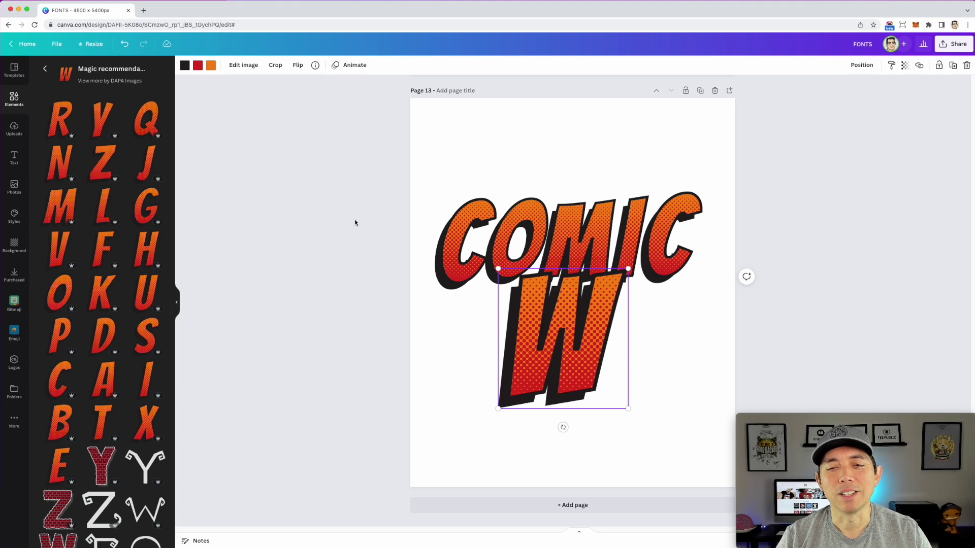
{"action": "left_click", "coordinate": [46, 70]}
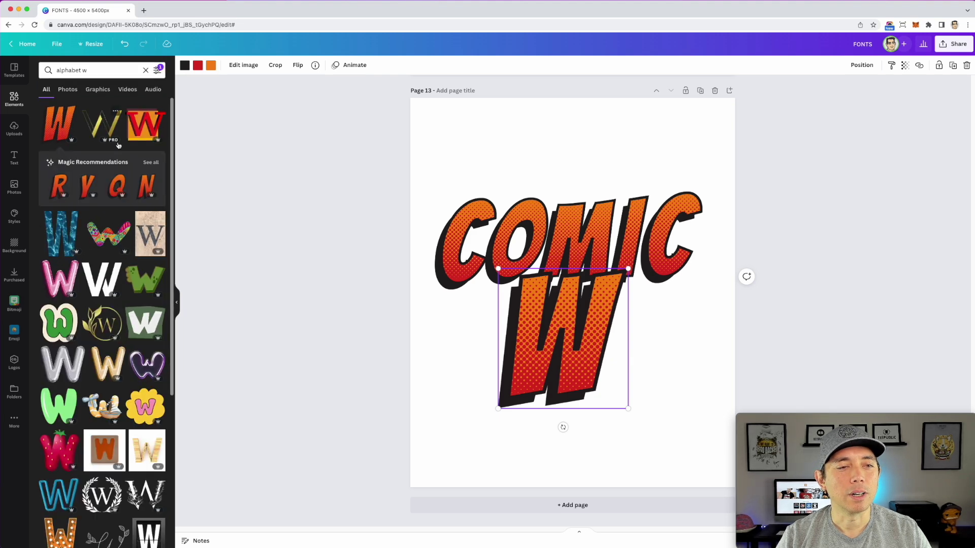
- Add the multicoloured patterned letter W to page 13 and place it above the word COMIC
{"action": "scroll", "coordinate": [118, 183], "scroll_direction": "down", "scroll_amount": 1}
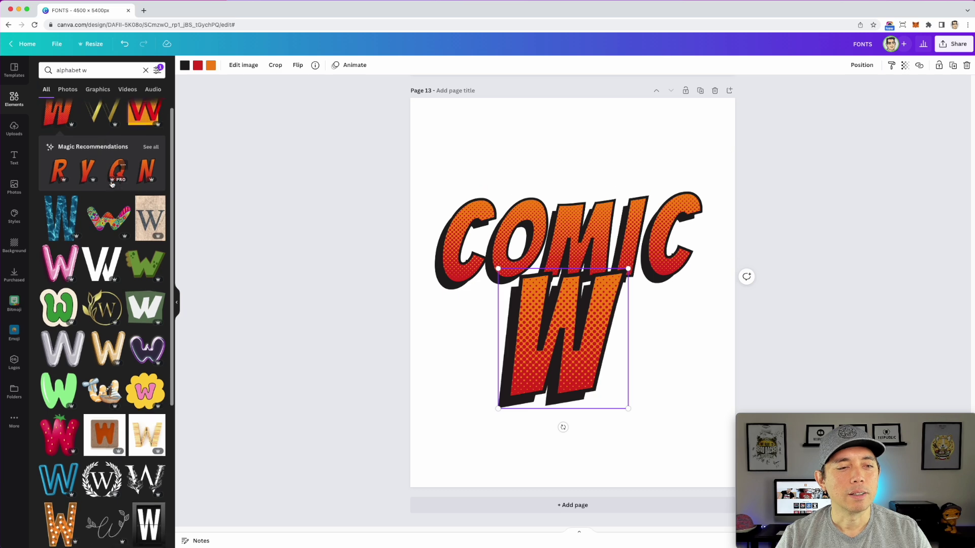
{"action": "left_click", "coordinate": [112, 210]}
{"action": "left_click_drag", "start_coordinate": [587, 302], "coordinate": [550, 170]}
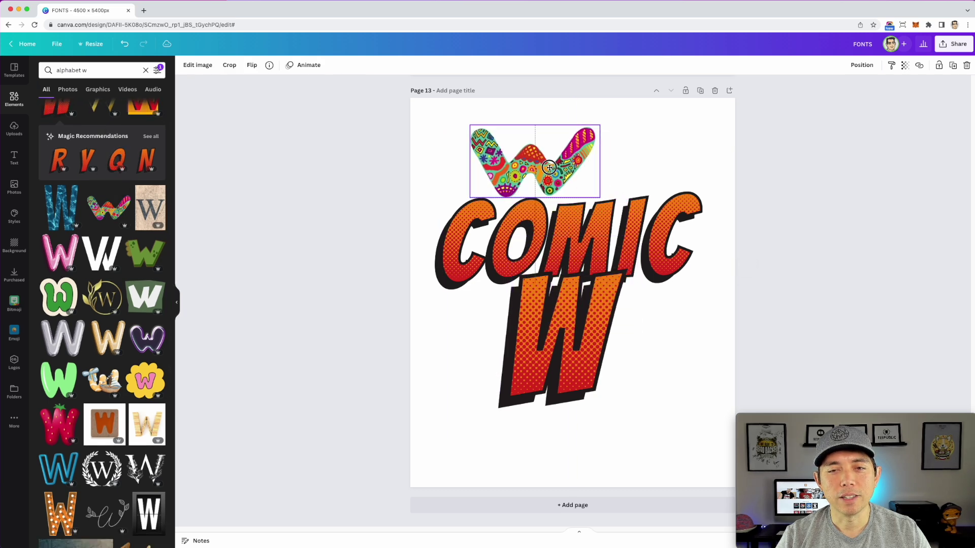
- Add the red strawberry letter W from the "alphabet w" results to page 13
{"action": "scroll", "coordinate": [116, 244], "scroll_direction": "down", "scroll_amount": 4}
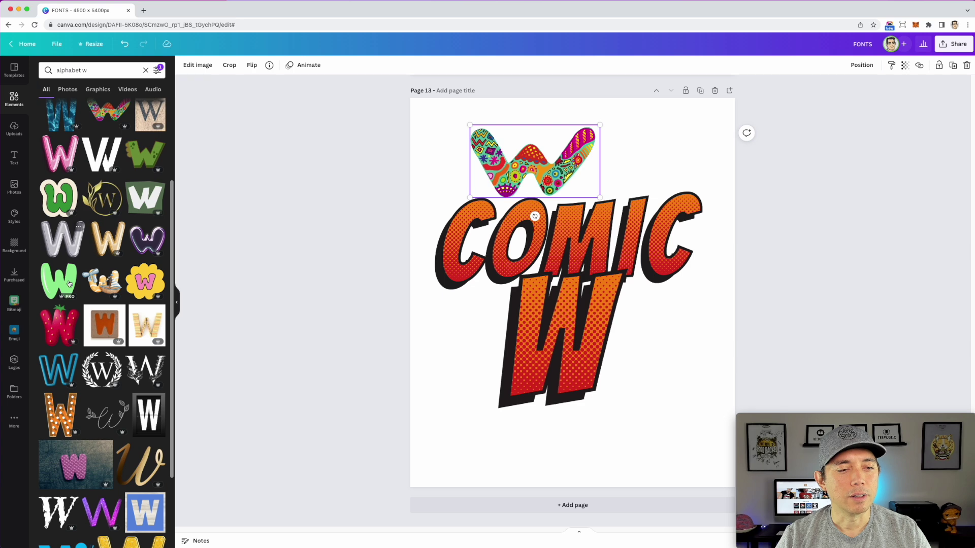
{"action": "scroll", "coordinate": [54, 315], "scroll_direction": "down", "scroll_amount": 1}
{"action": "left_click", "coordinate": [55, 315]}
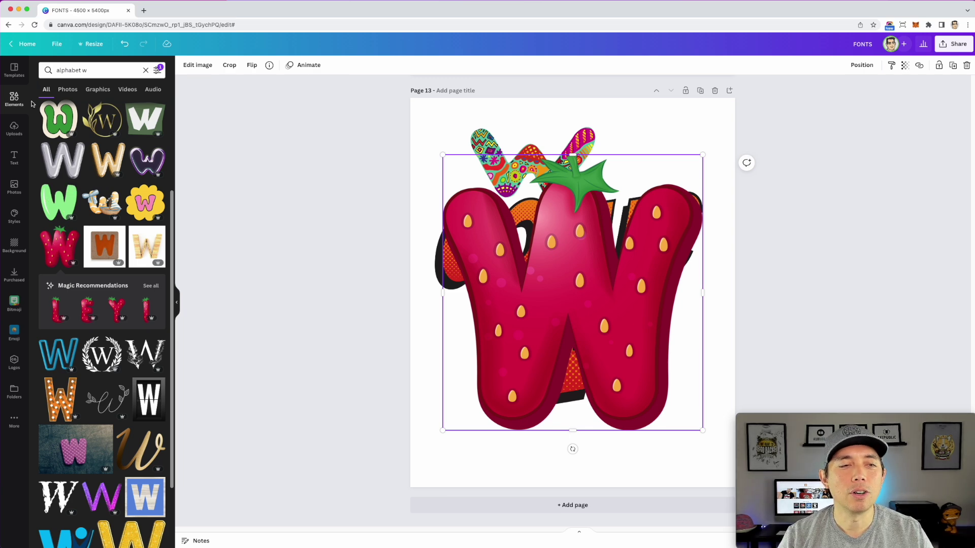
- Add the orange marquee-light letter W from the "alphabet w" results to page 13
{"action": "scroll", "coordinate": [68, 250], "scroll_direction": "down", "scroll_amount": 5}
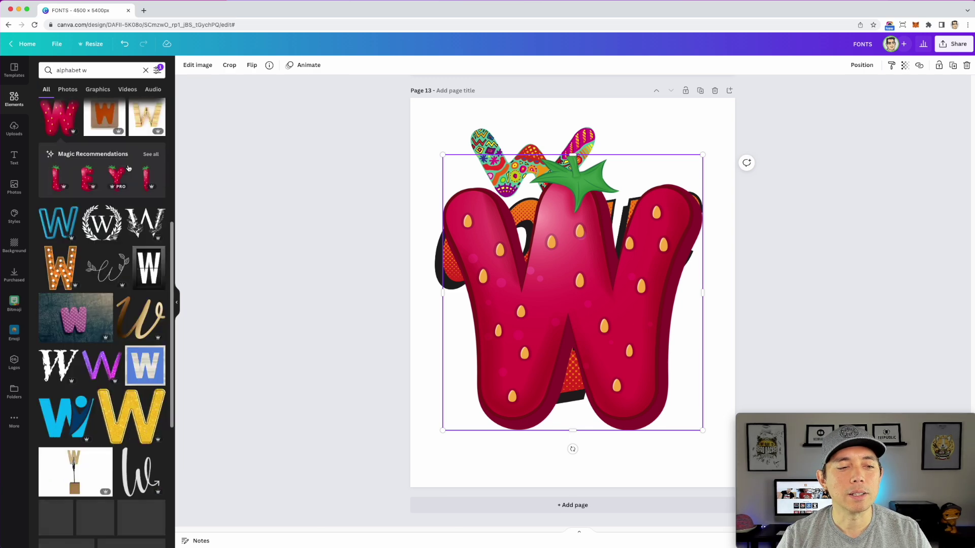
{"action": "left_click", "coordinate": [68, 249]}
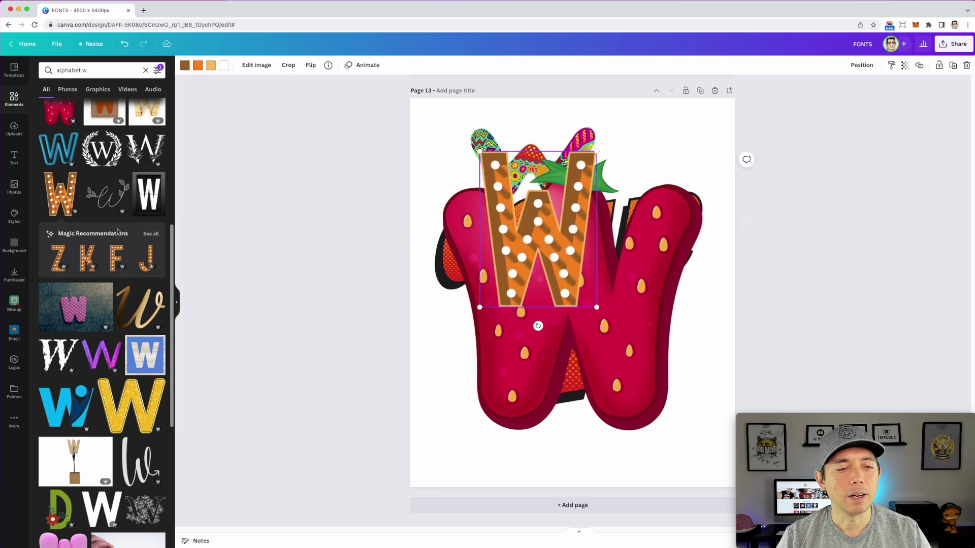
- Move the orange marquee-light W to the upper-left corner of page 13 and shrink it to about 877 × 1,171
{"action": "scroll", "coordinate": [117, 231], "scroll_direction": "down", "scroll_amount": 7}
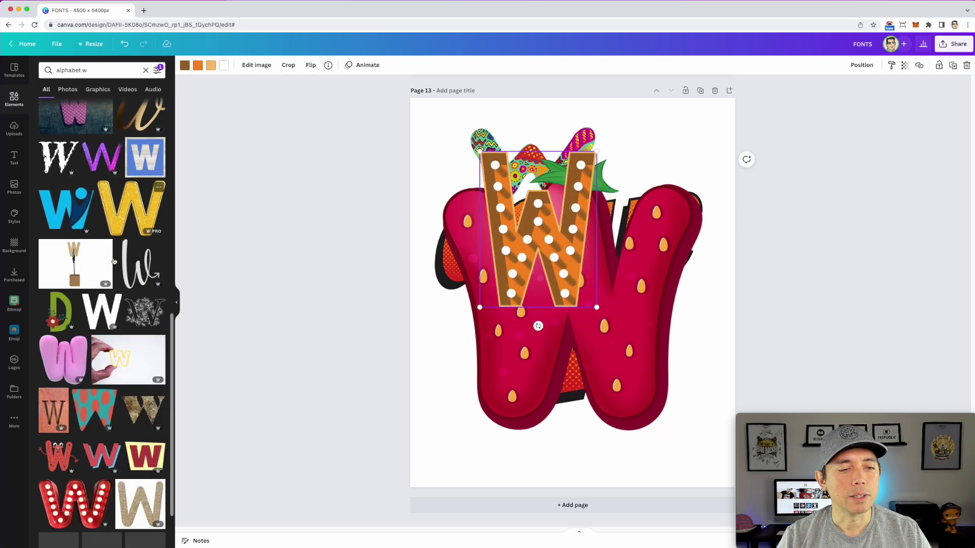
{"action": "scroll", "coordinate": [122, 285], "scroll_direction": "down", "scroll_amount": 1}
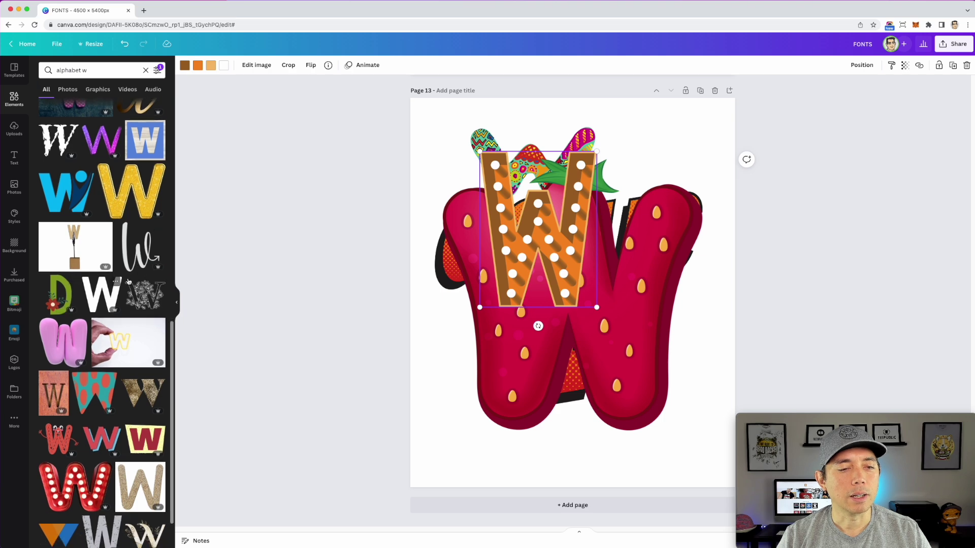
{"action": "scroll", "coordinate": [102, 310], "scroll_direction": "down", "scroll_amount": 6}
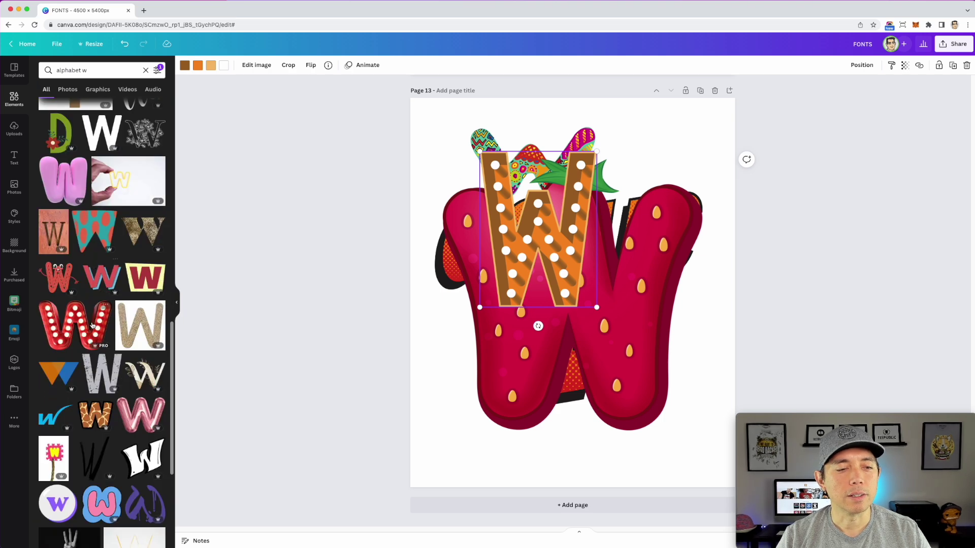
{"action": "scroll", "coordinate": [84, 325], "scroll_direction": "down", "scroll_amount": 2}
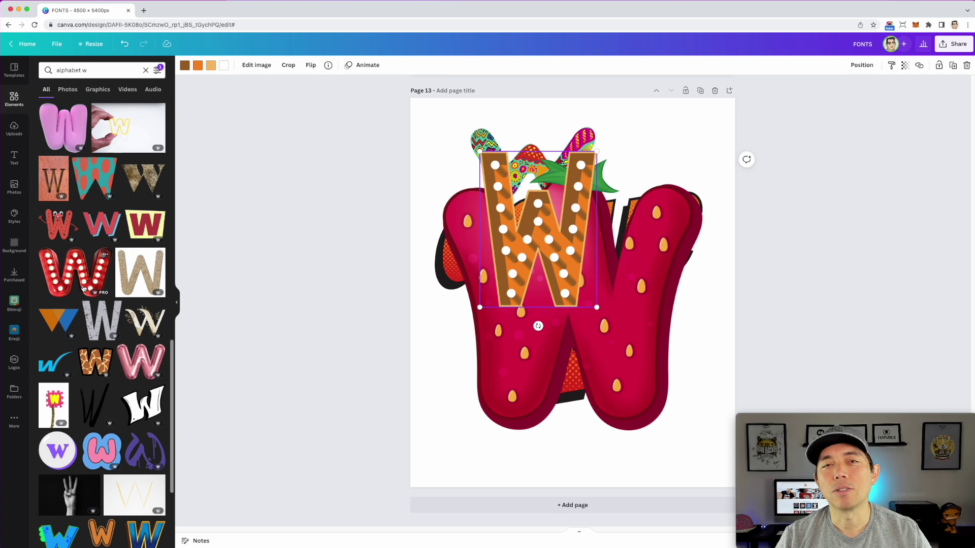
{"action": "scroll", "coordinate": [85, 247], "scroll_direction": "up", "scroll_amount": 10}
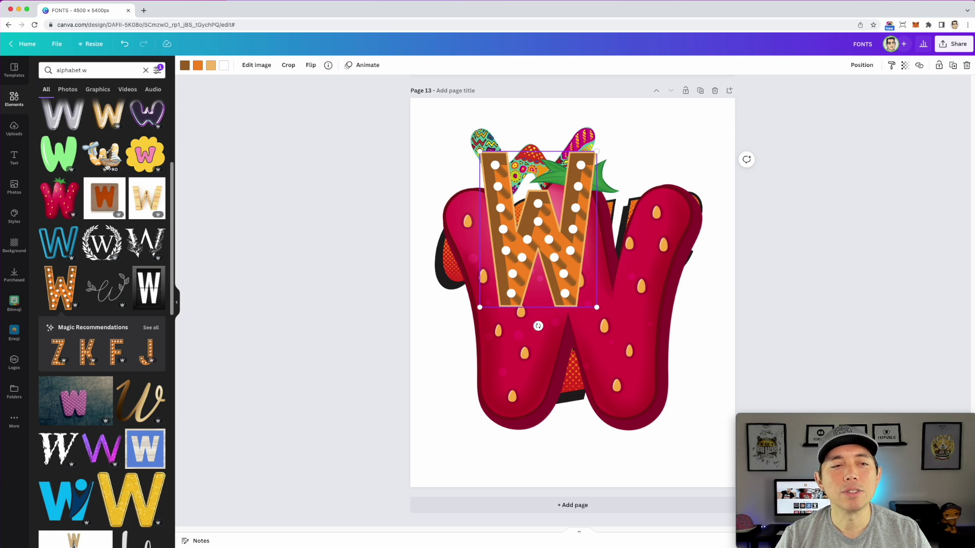
{"action": "scroll", "coordinate": [101, 207], "scroll_direction": "up", "scroll_amount": 7}
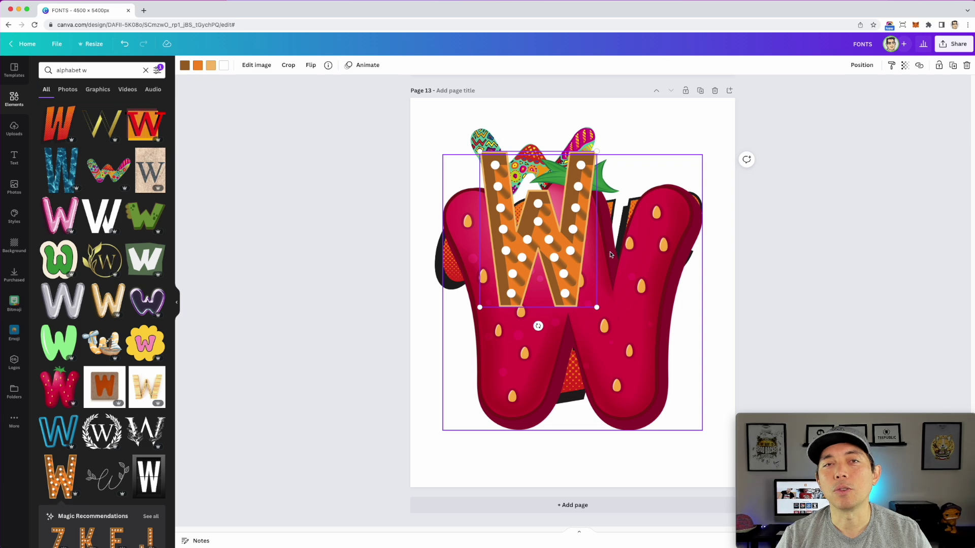
{"action": "left_click_drag", "start_coordinate": [569, 228], "coordinate": [524, 172]}
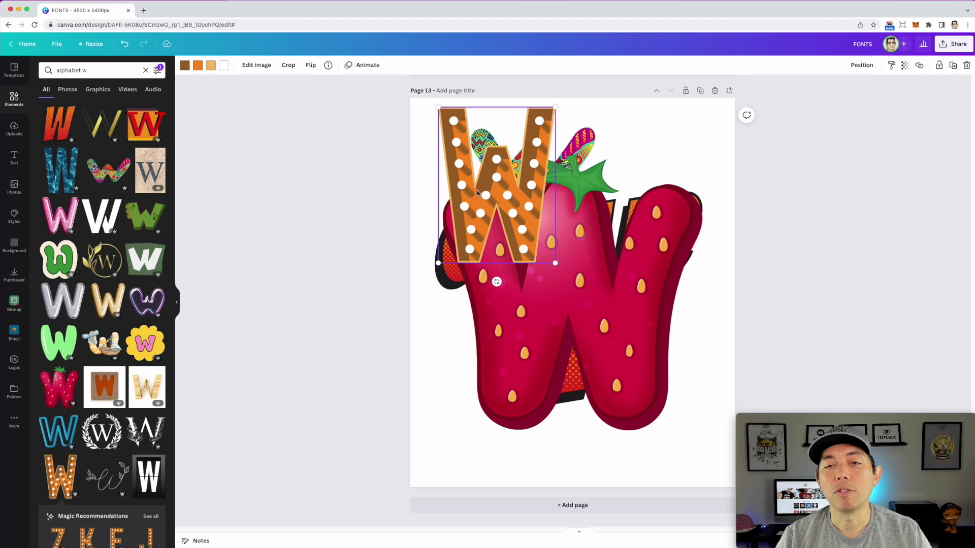
{"action": "left_click_drag", "start_coordinate": [555, 263], "coordinate": [502, 192]}
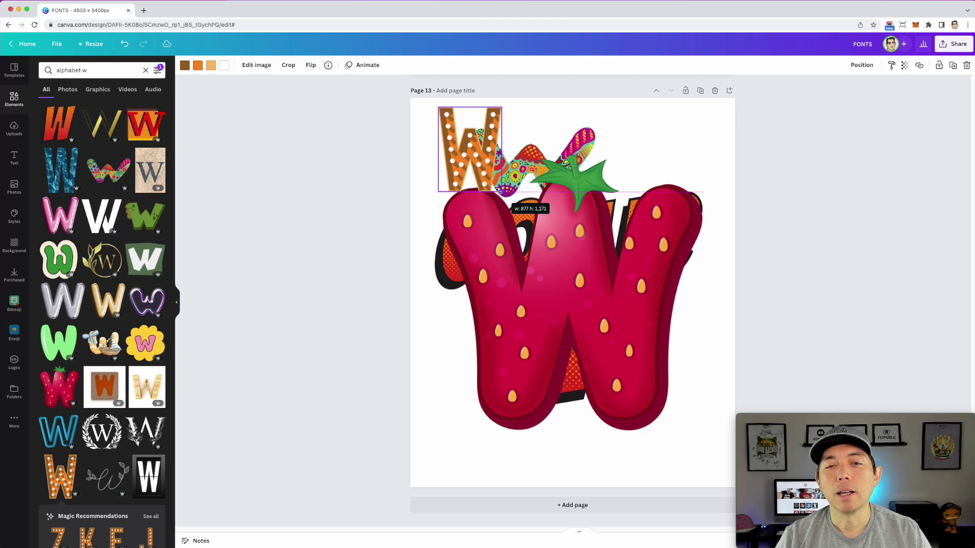